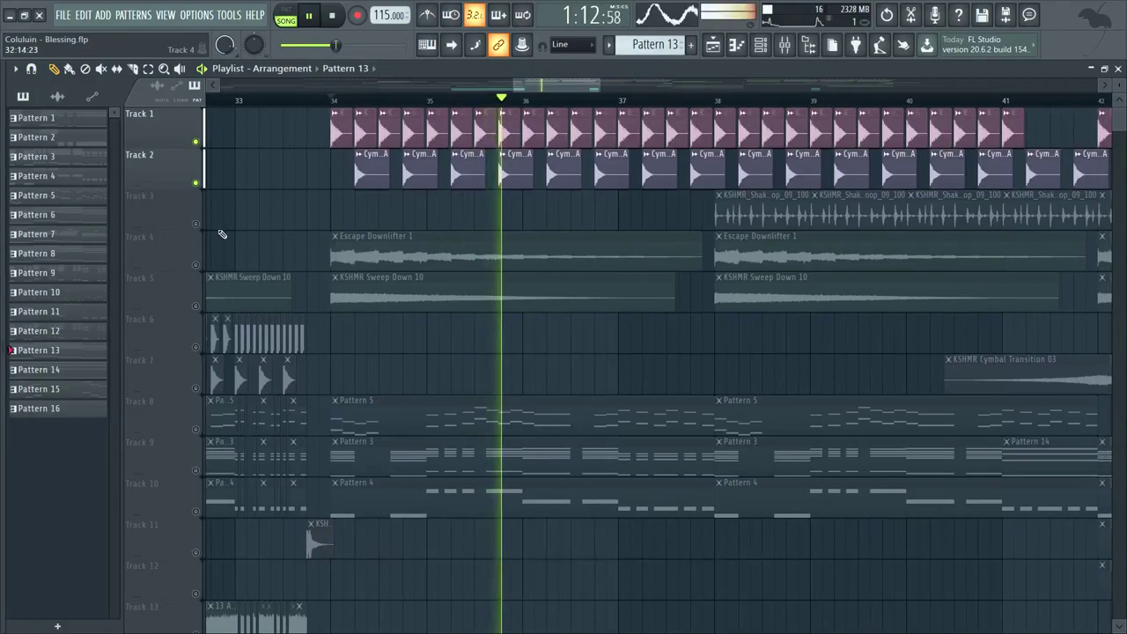
Step: Unmute Track 7 in the playlist to hear its cymbal transition with the drum and FX tracks
scroll(584, 252, down, 2)
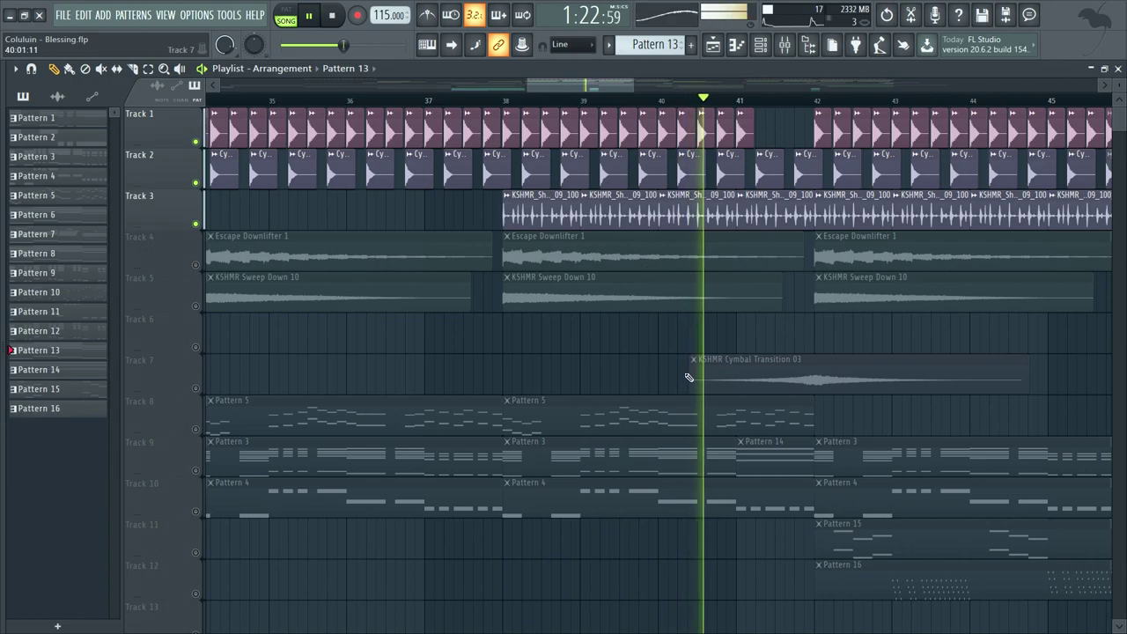
scroll(674, 281, down, 2)
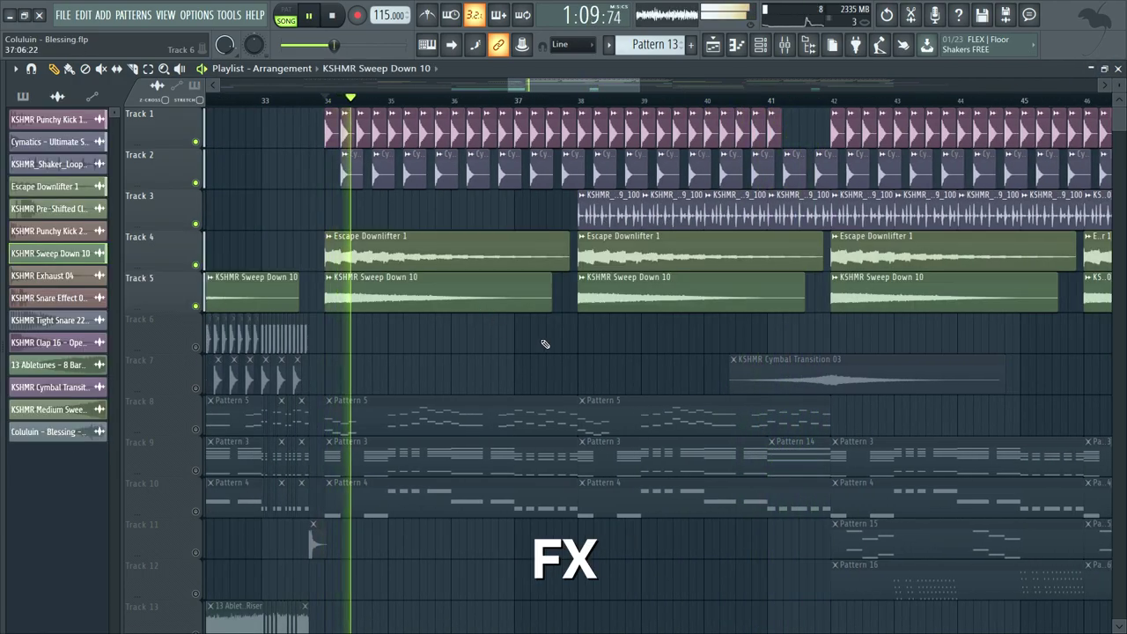
click(201, 387)
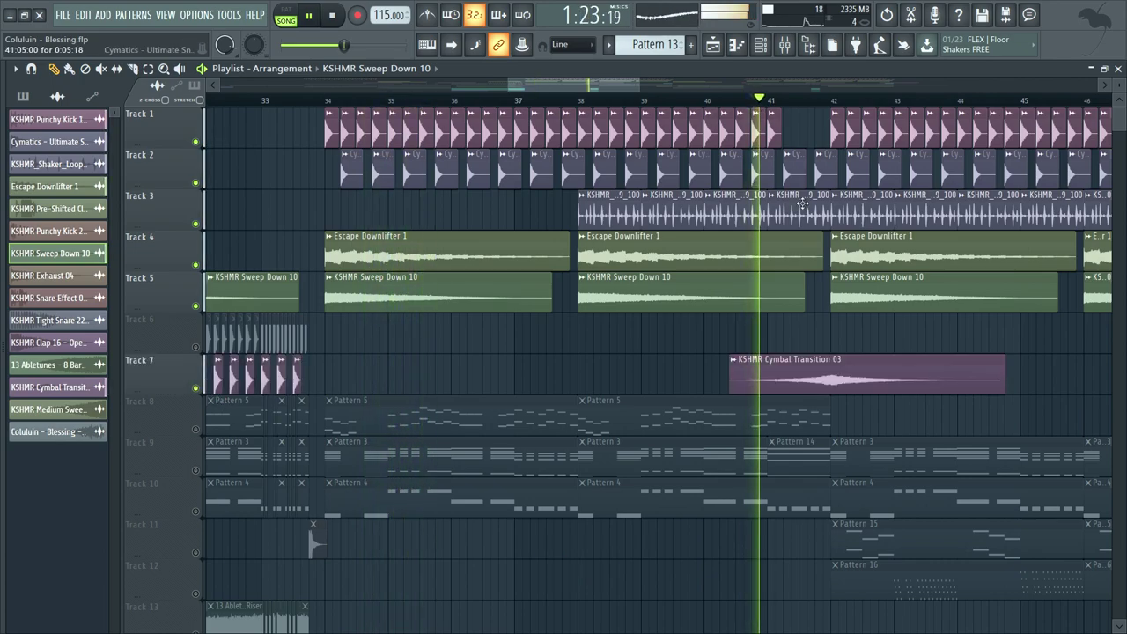
scroll(775, 314, up, 2)
scroll(863, 343, down, 3)
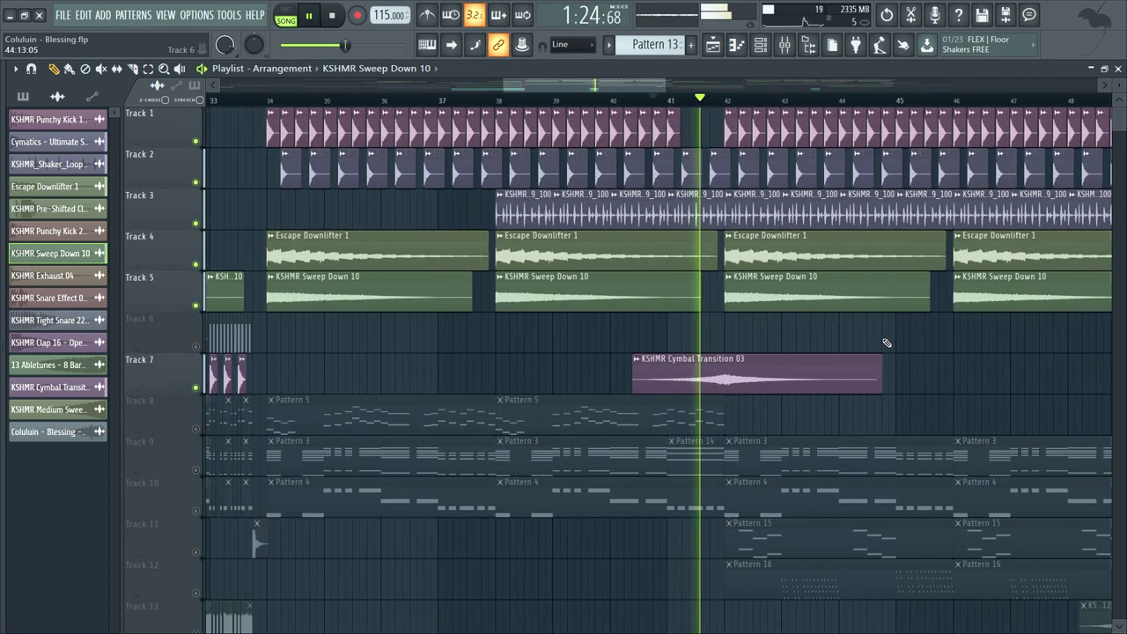
scroll(662, 340, down, 2)
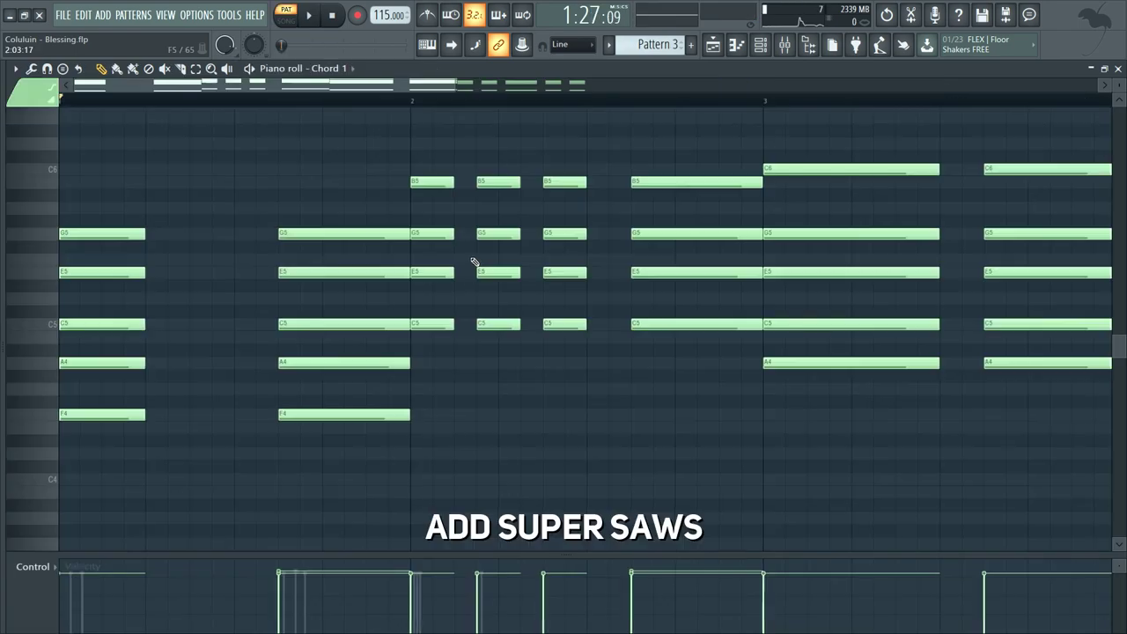
Step: Play the Pattern 3 chords and solo the Chord 1 channel to examine its Serum patch
key(space)
scroll(478, 263, down, 3)
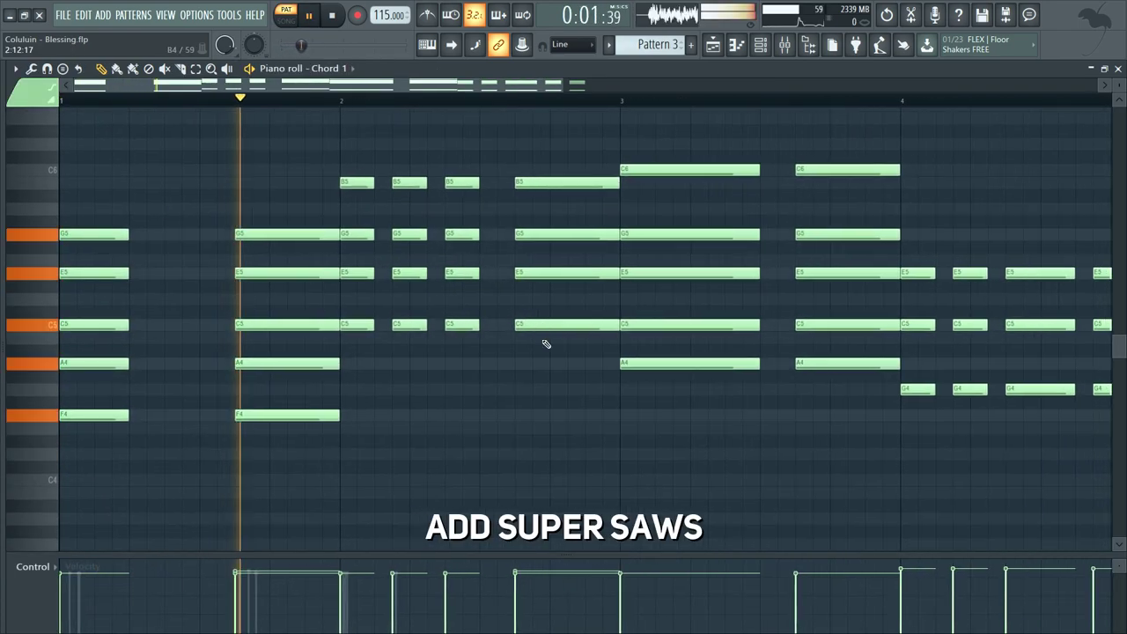
scroll(534, 396, down, 1)
click(761, 45)
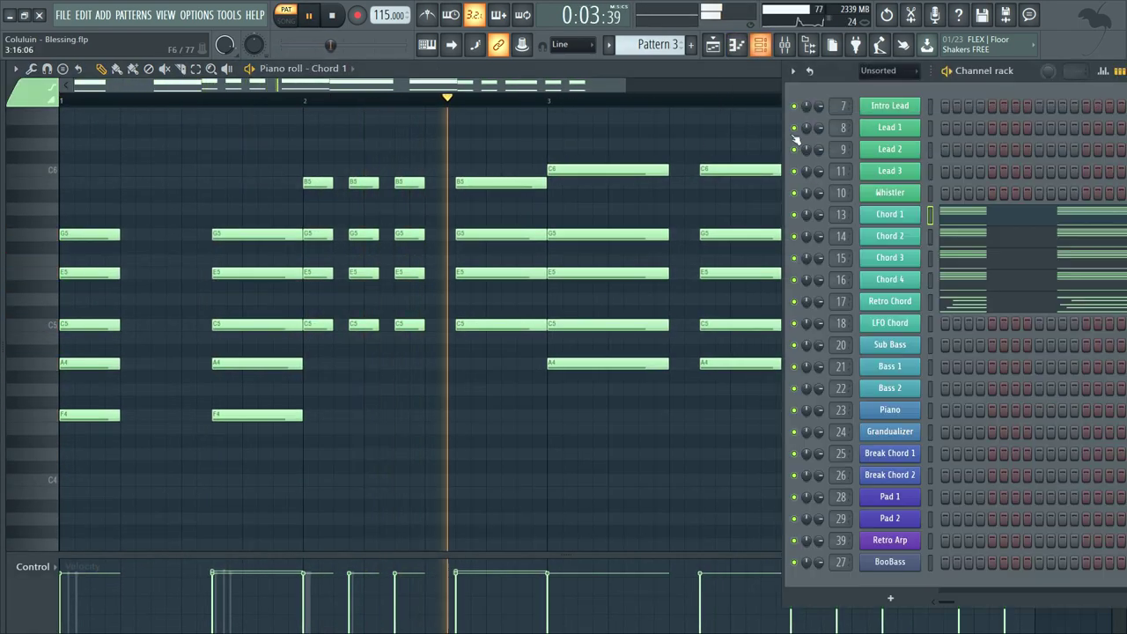
right_click(794, 215)
click(892, 217)
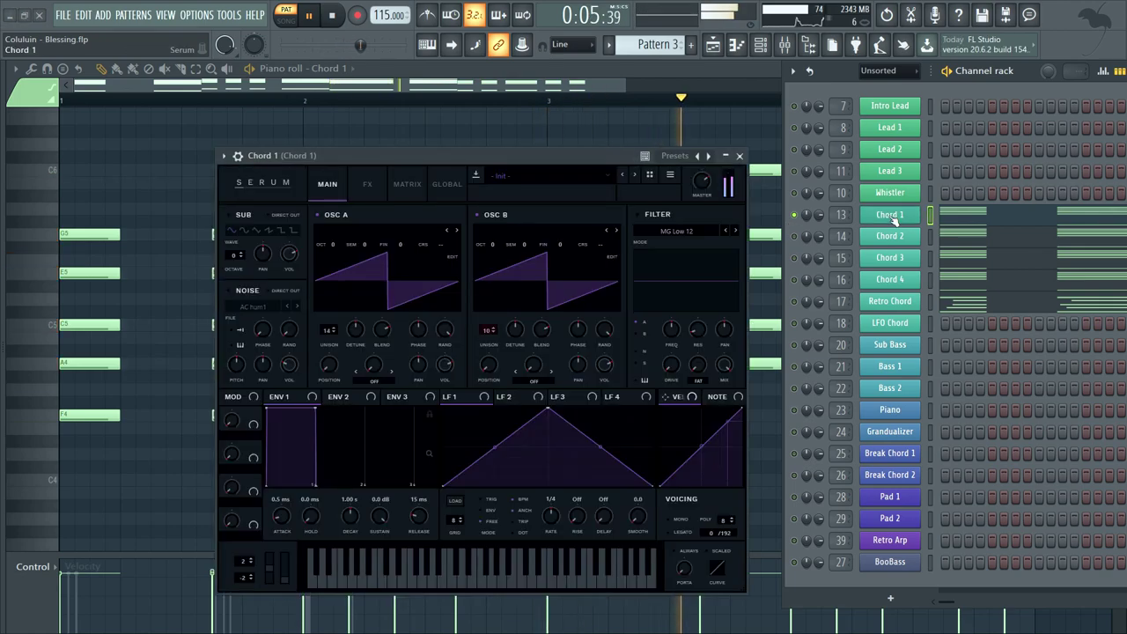
click(894, 224)
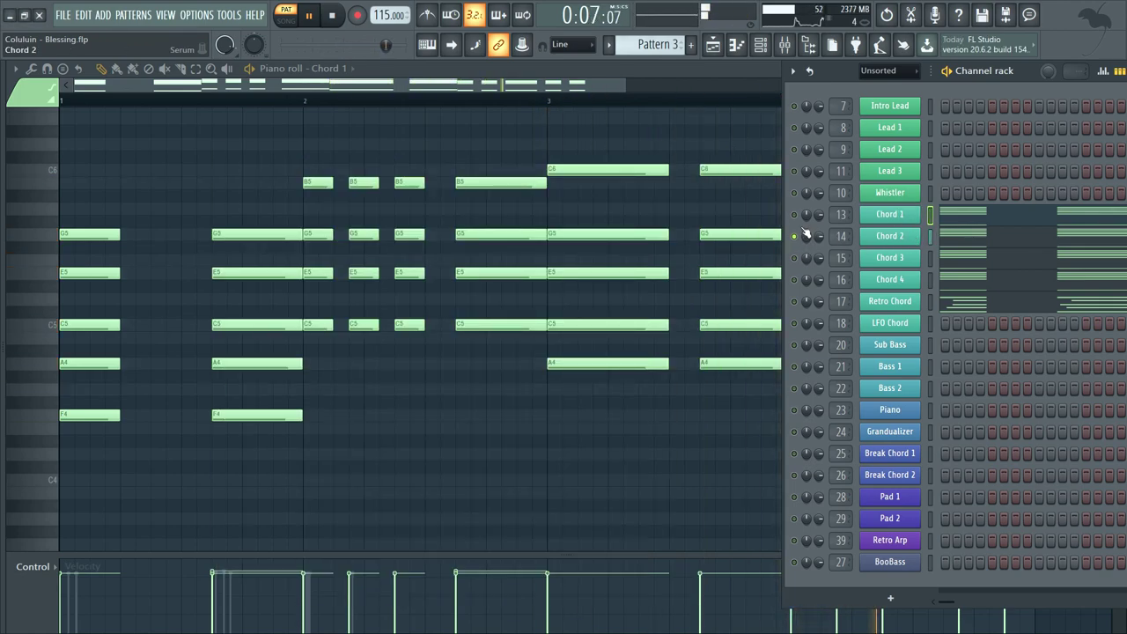
Step: Audition the Chord 2, Chord 3 and Chord 4 channels in solo and examine their synth settings
click(877, 237)
click(531, 63)
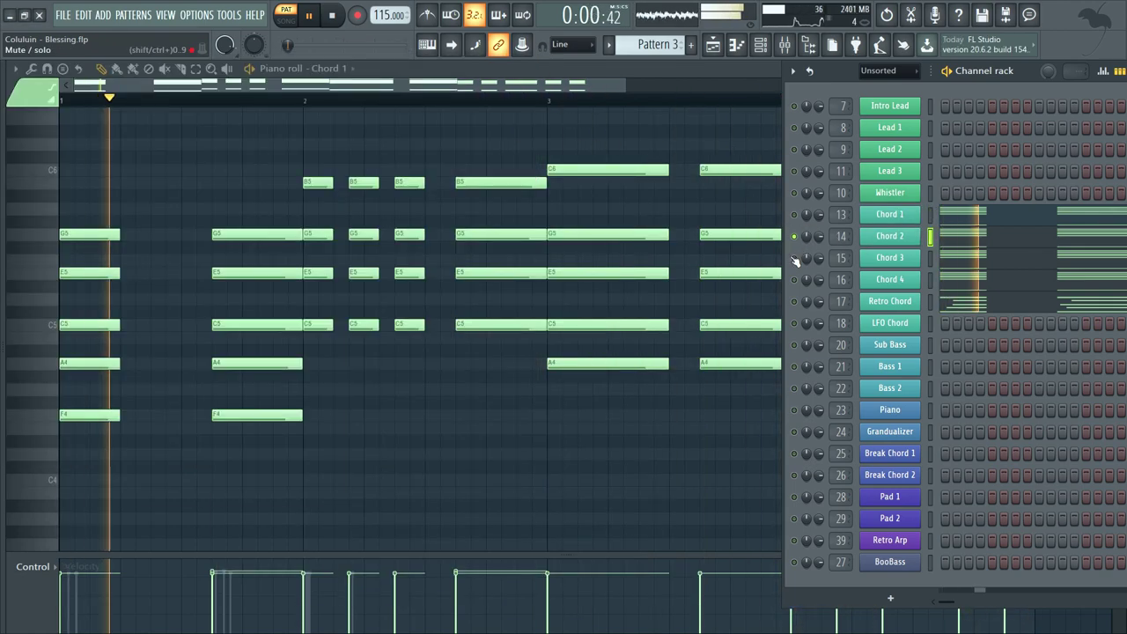
click(892, 258)
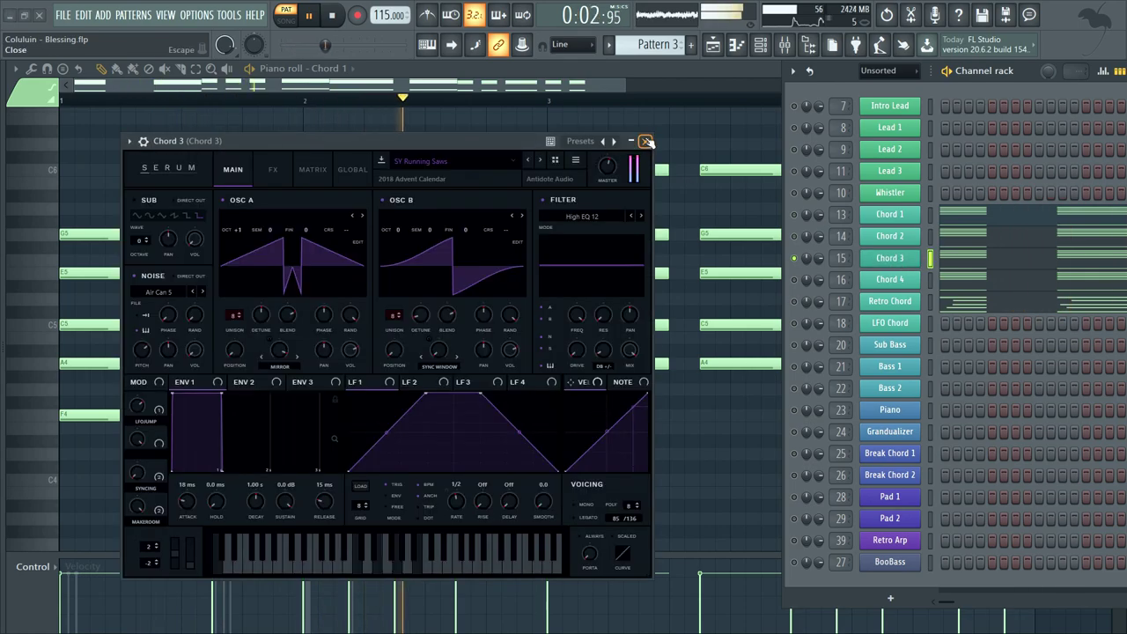
click(647, 142)
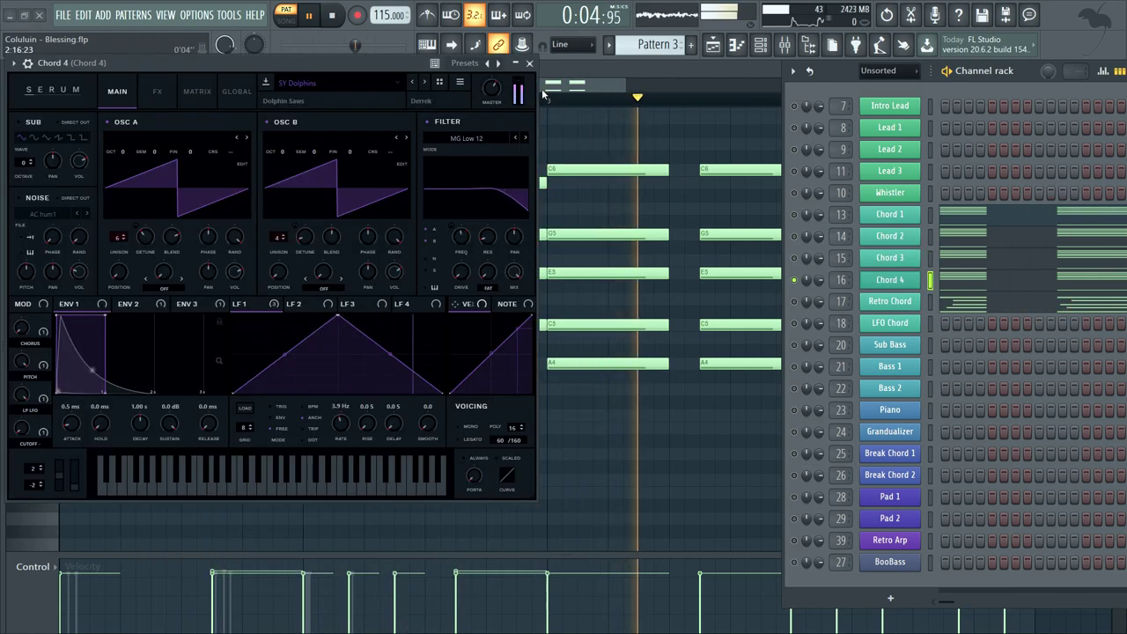
click(530, 63)
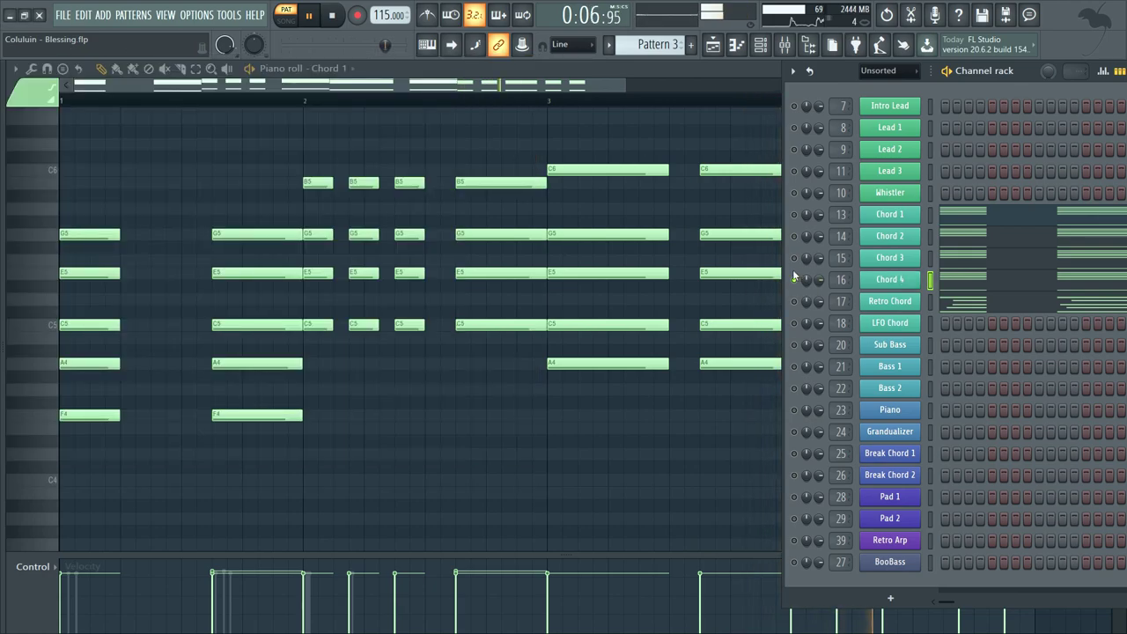
Step: Examine the Retro Chord's Serum patch in solo, and play Pattern 3 with all channels enabled
click(902, 304)
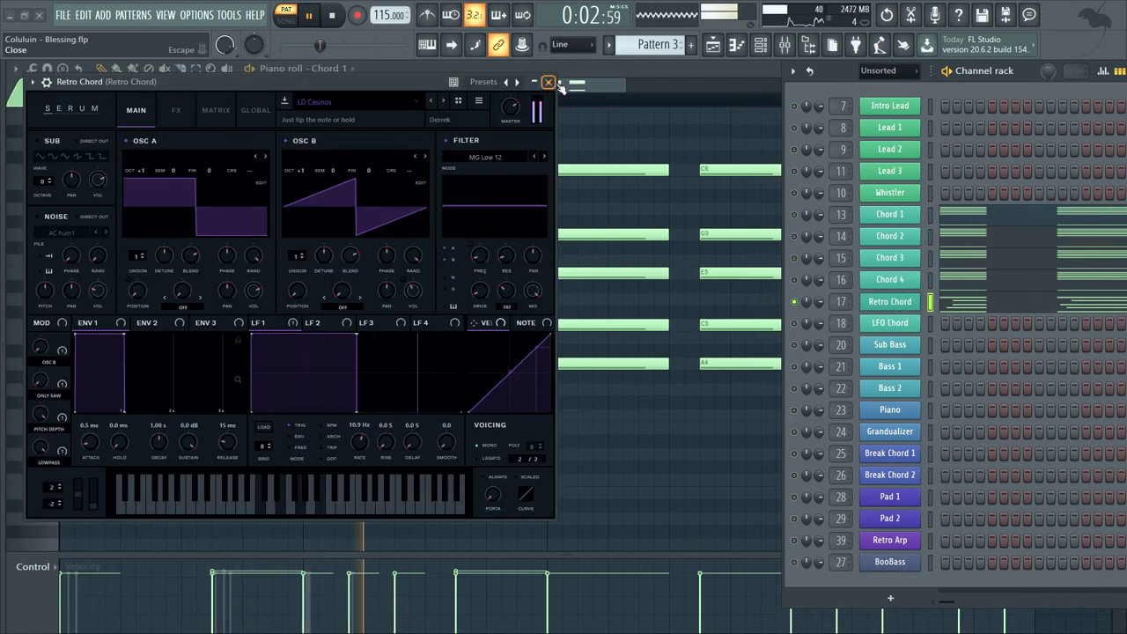
click(550, 83)
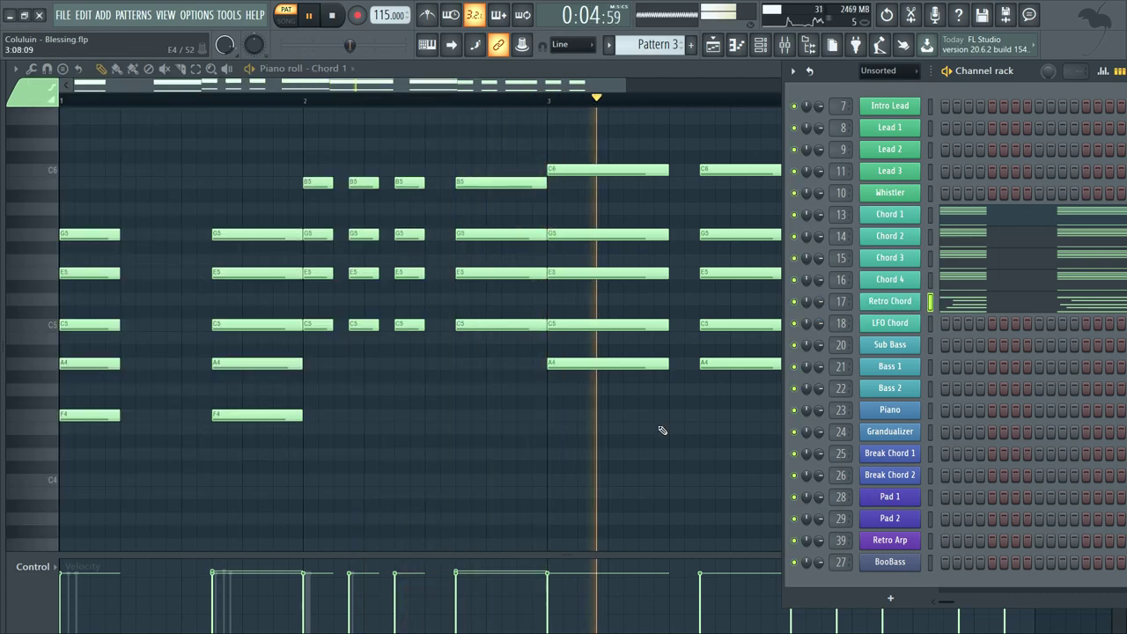
key(space)
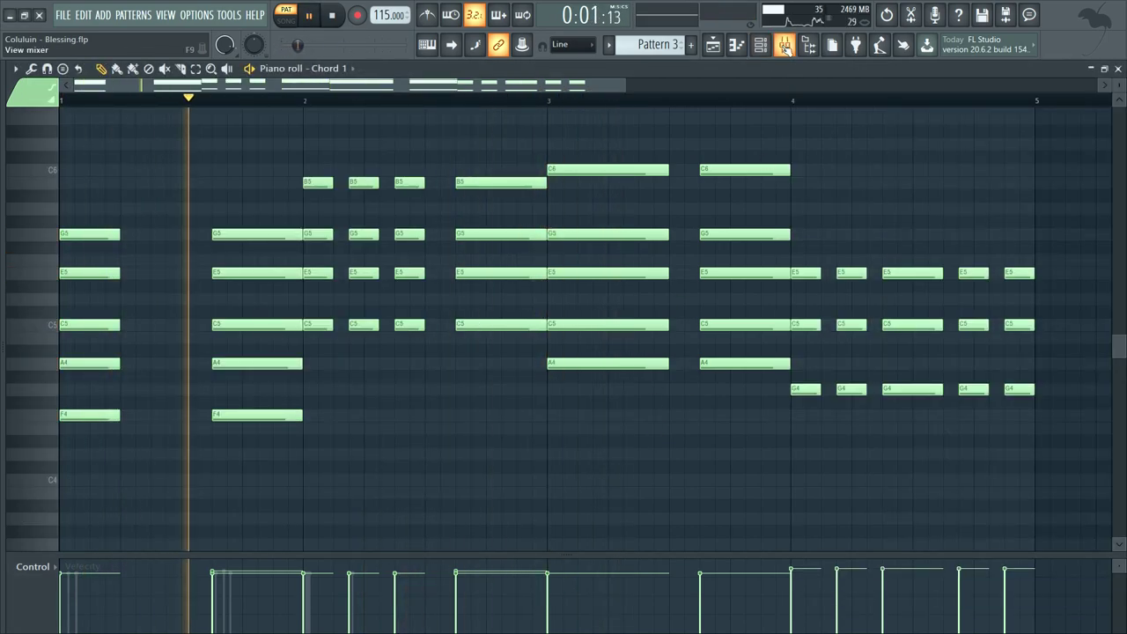
Step: Examine the Kickstart sidechain and OTT effects on the Chord Bus mixer track
click(784, 45)
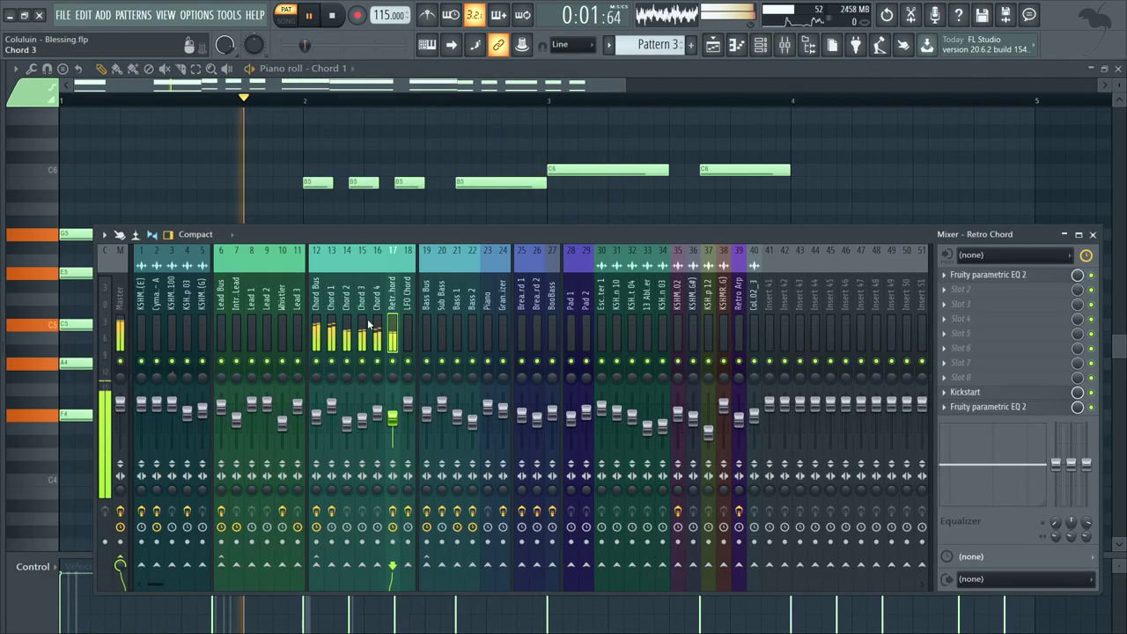
click(315, 326)
click(966, 275)
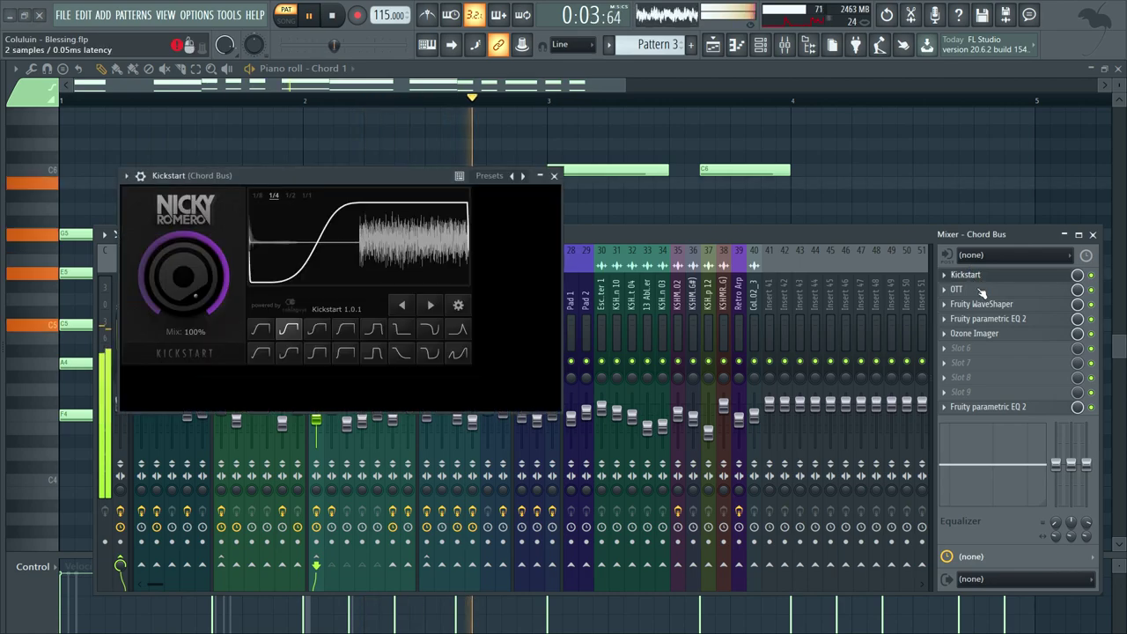
click(978, 288)
click(982, 287)
click(980, 282)
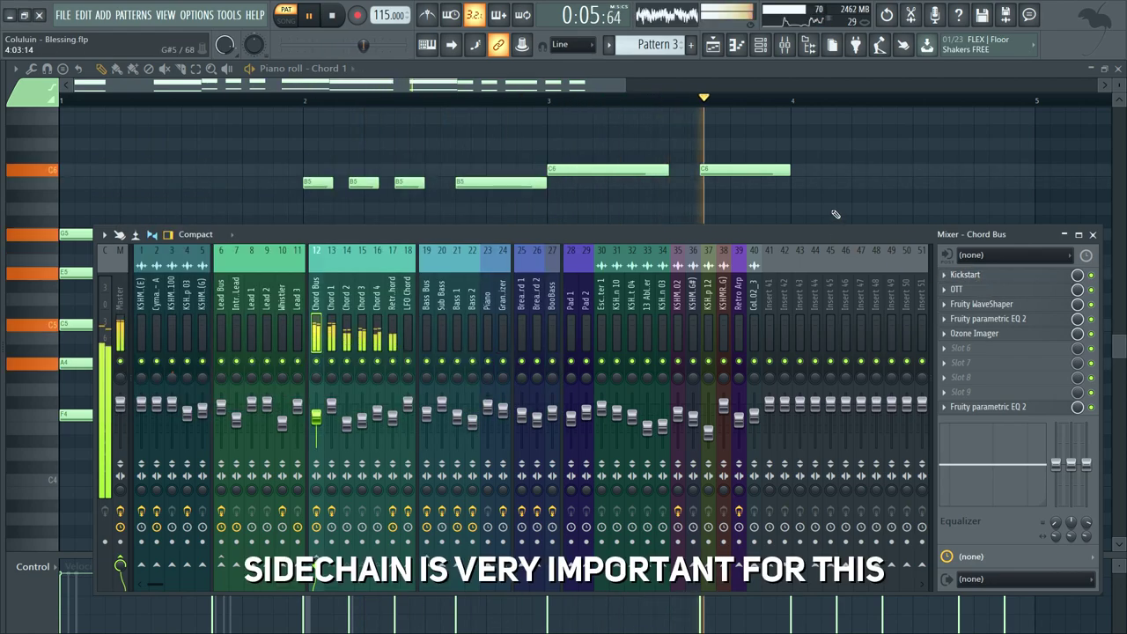
click(842, 209)
scroll(863, 176, down, 1)
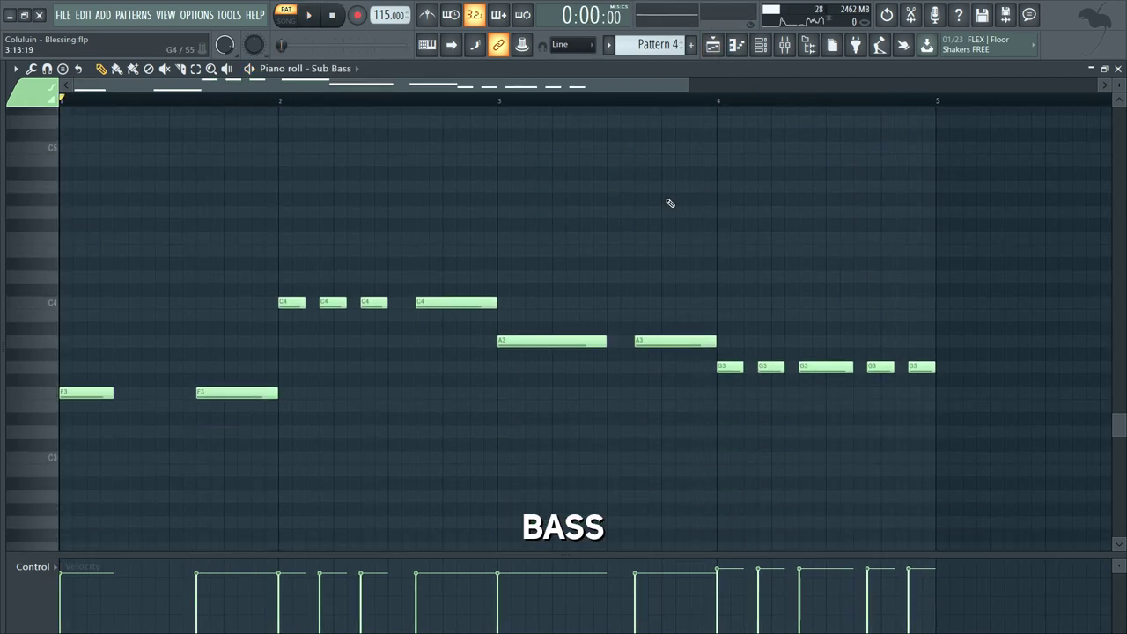
Step: Play the Pattern 4 bass line and solo the Sub Bass channel to examine its 3x Osc settings
scroll(330, 254, down, 3)
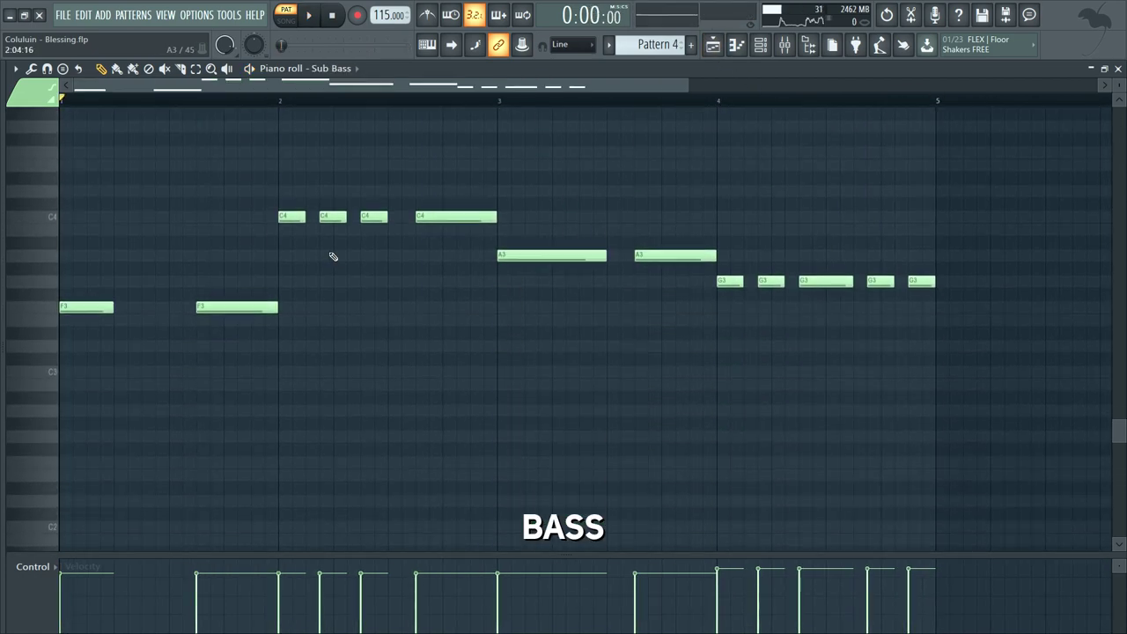
scroll(319, 249, up, 2)
scroll(320, 249, down, 2)
scroll(820, 133, up, 1)
click(761, 46)
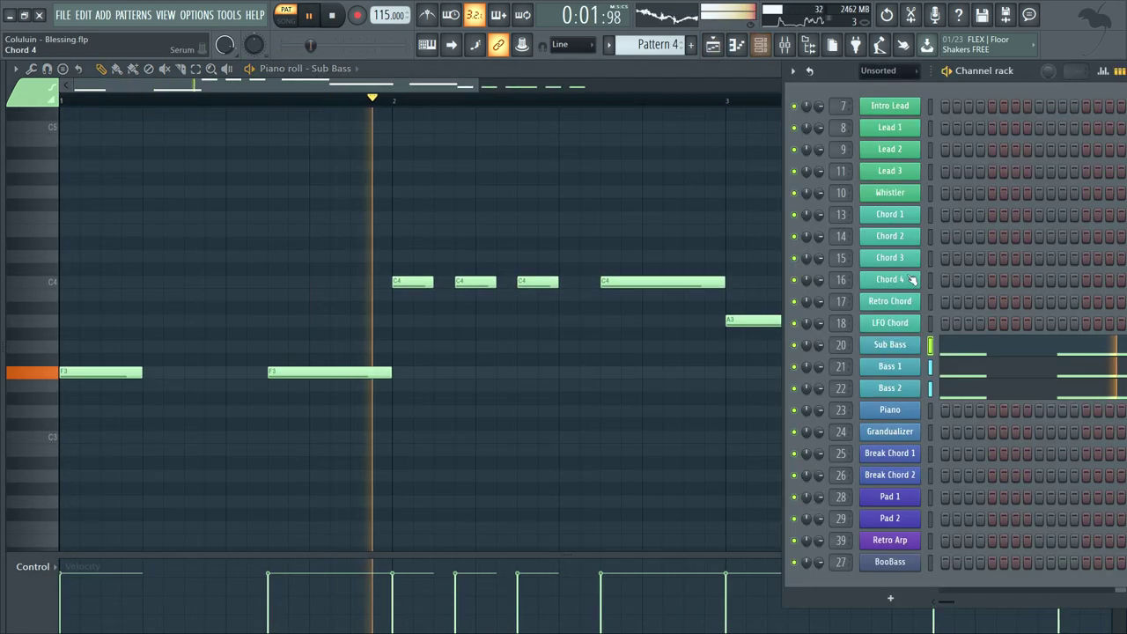
click(885, 344)
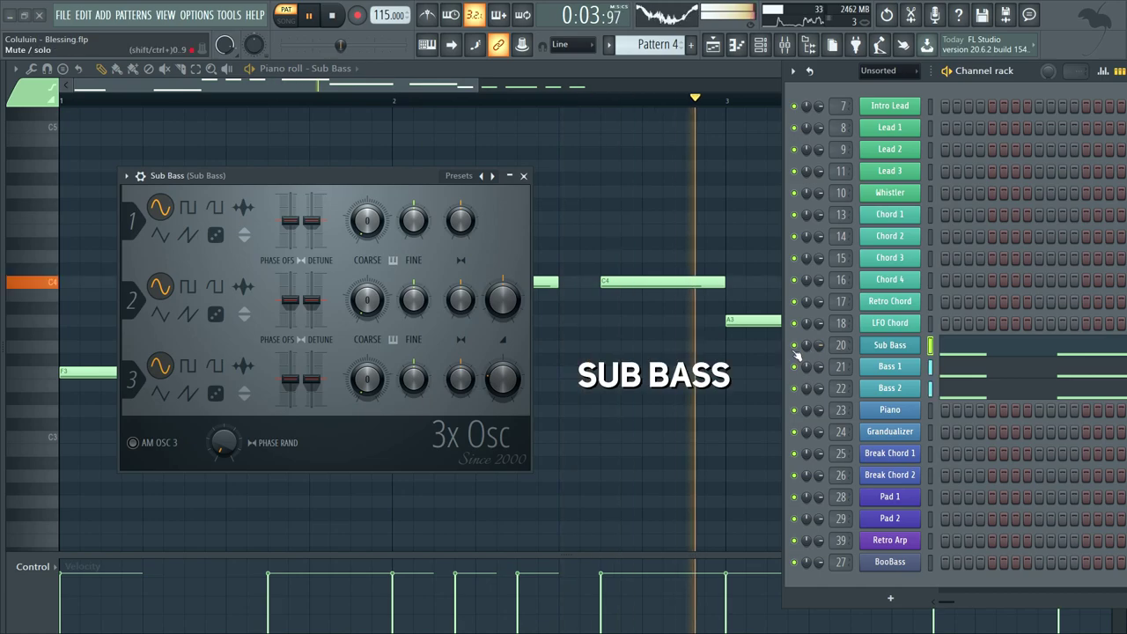
right_click(795, 347)
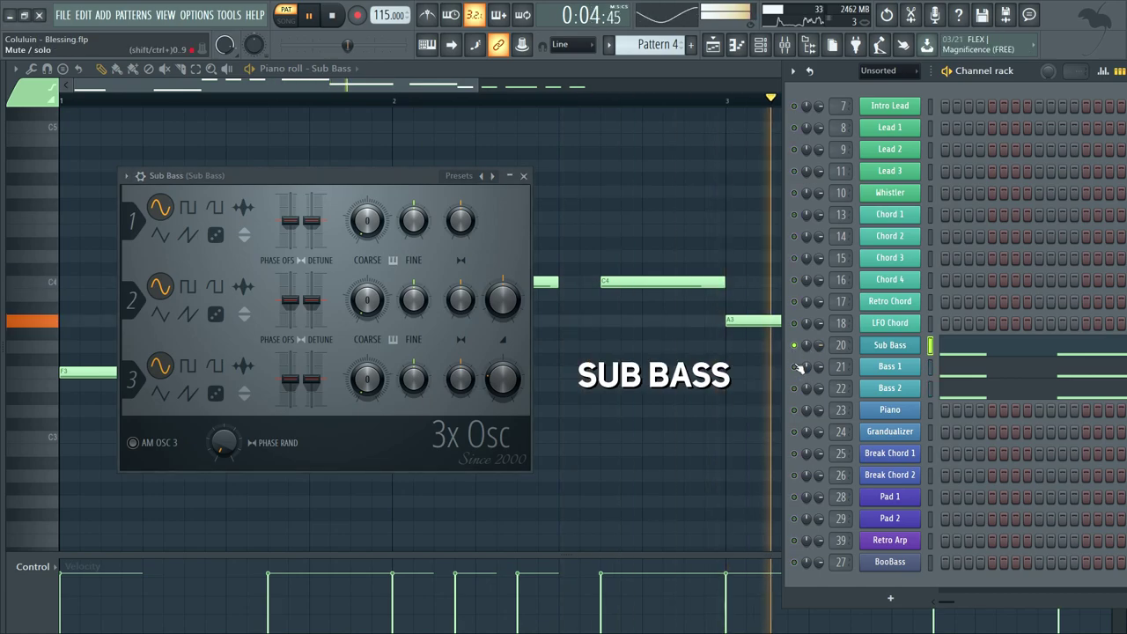
Step: Audition the Bass 1 and Bass 2 channels in solo and examine their synth patches
click(899, 368)
click(566, 101)
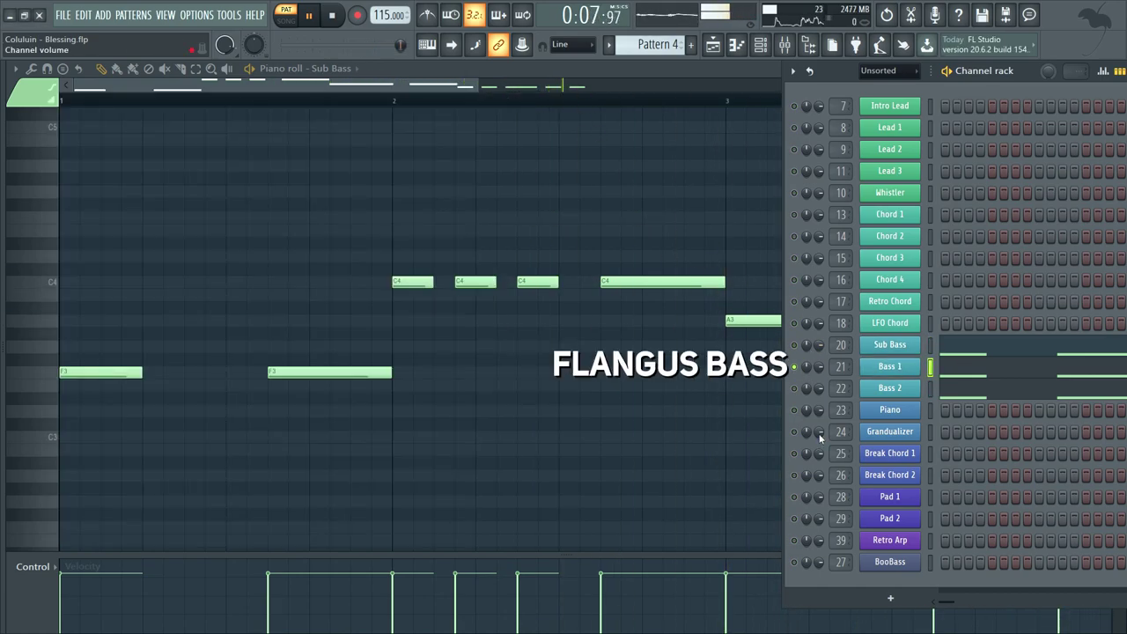
right_click(796, 388)
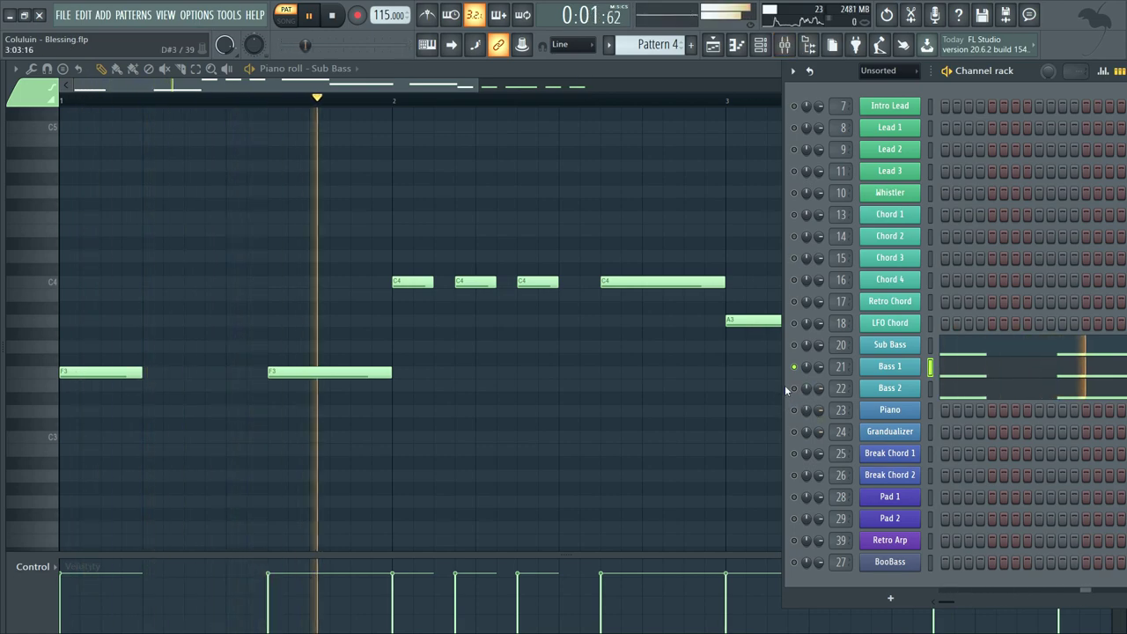
click(890, 389)
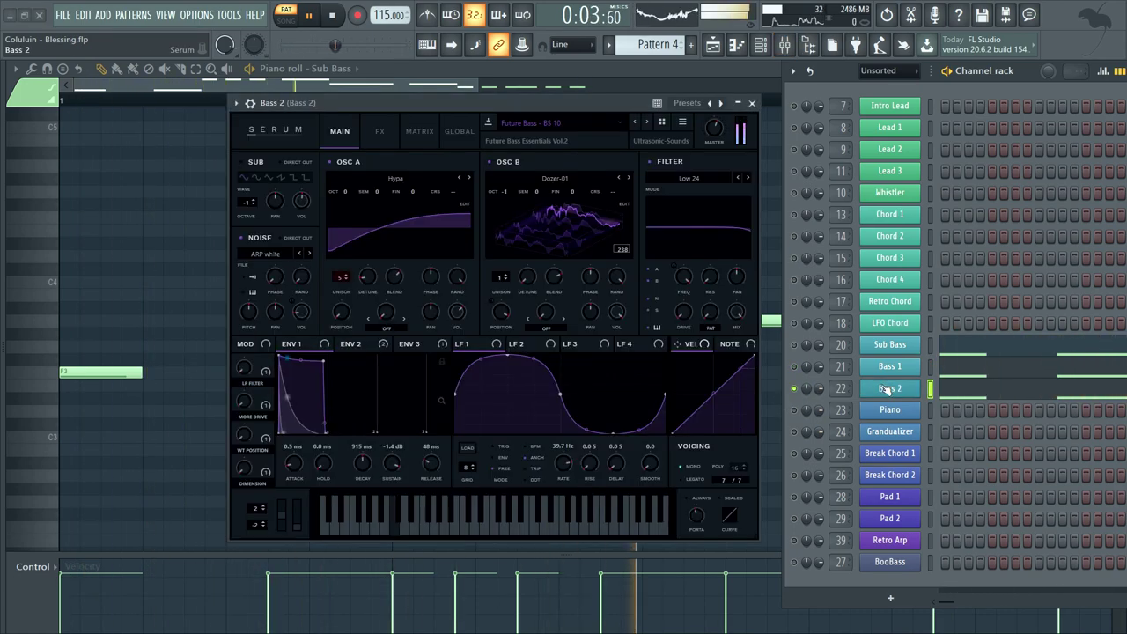
click(881, 389)
Step: Examine the Fruity Flangus settings on the Bass 1 mixer track while it plays in solo, and end the solo
click(787, 45)
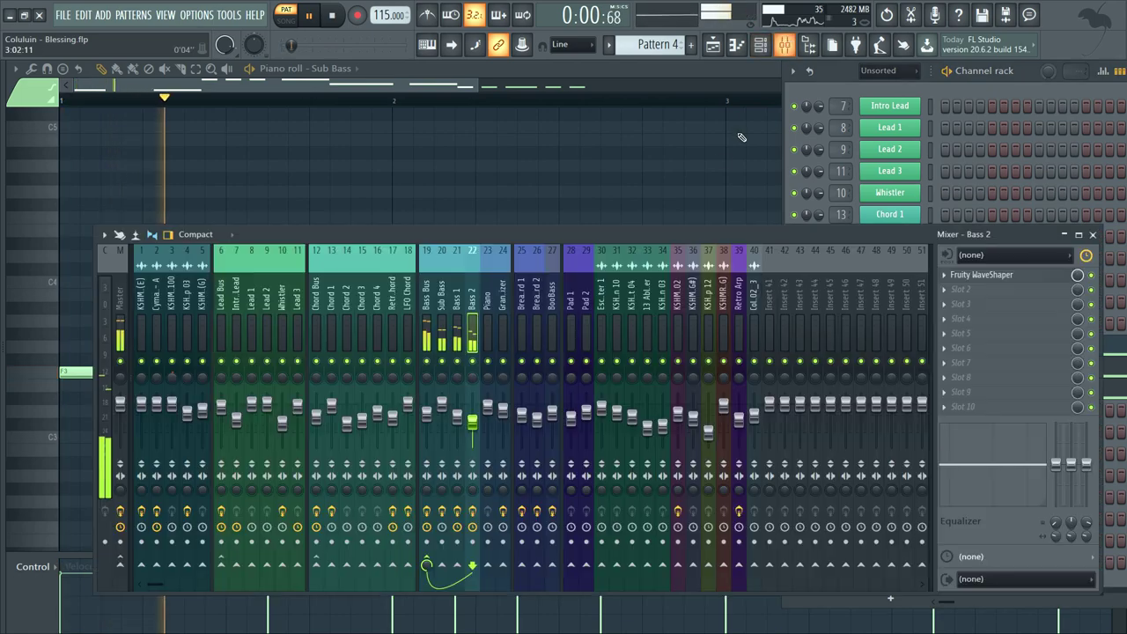
click(451, 317)
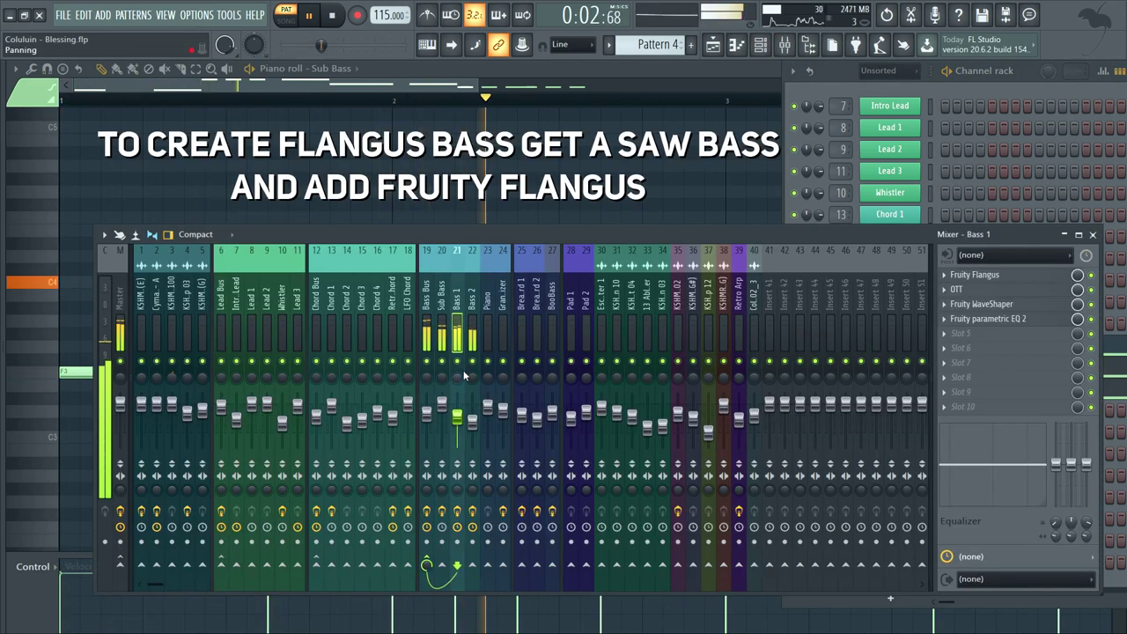
click(975, 275)
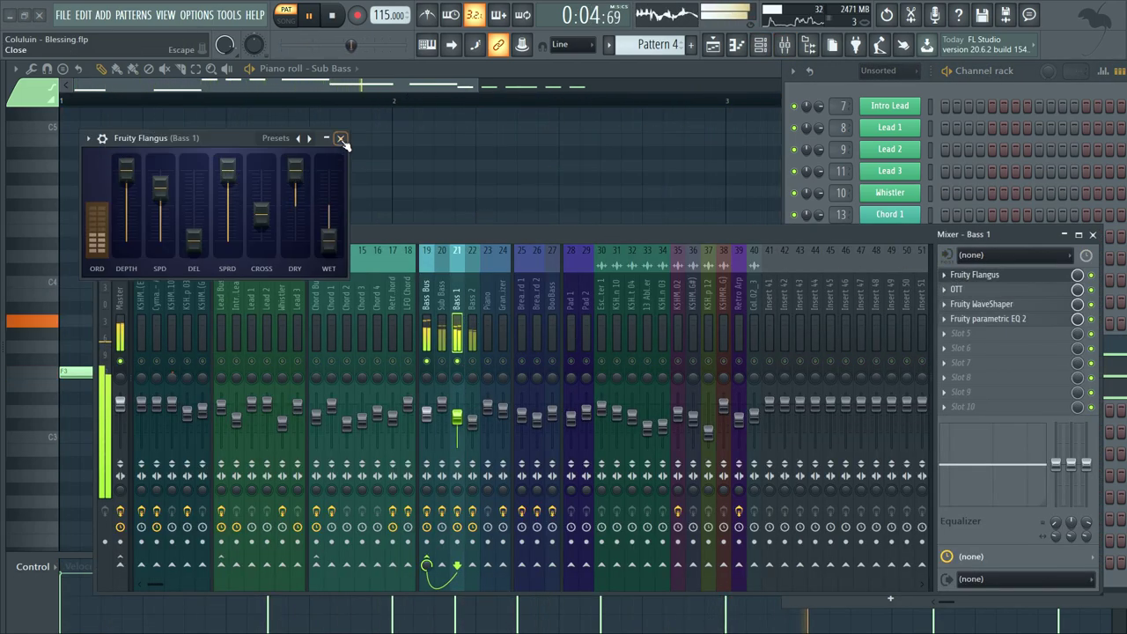
click(341, 139)
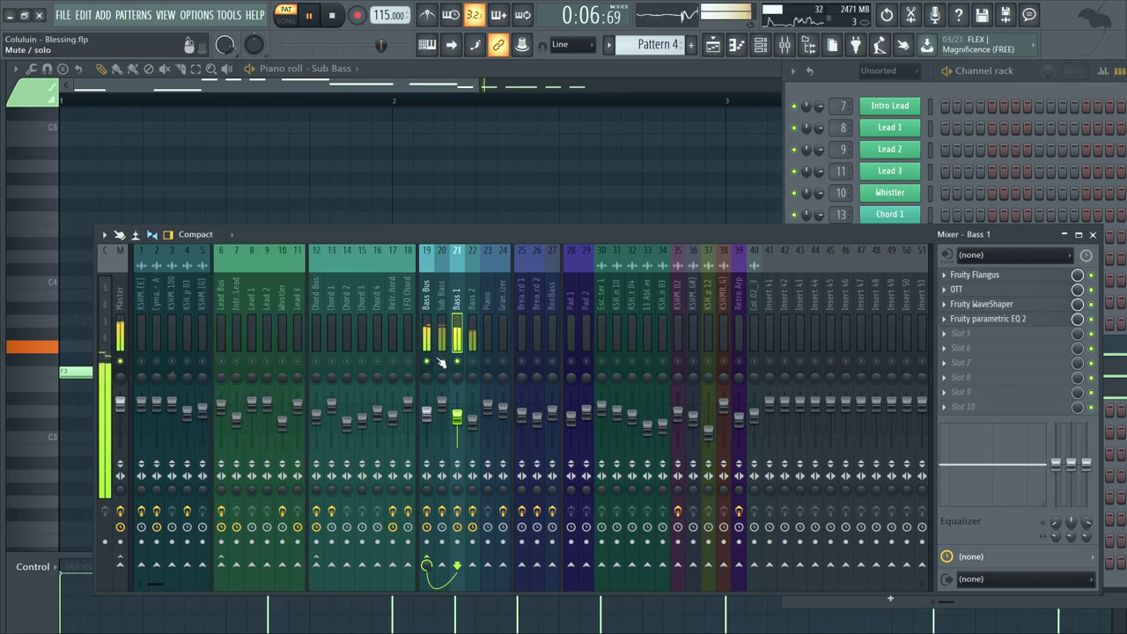
right_click(458, 361)
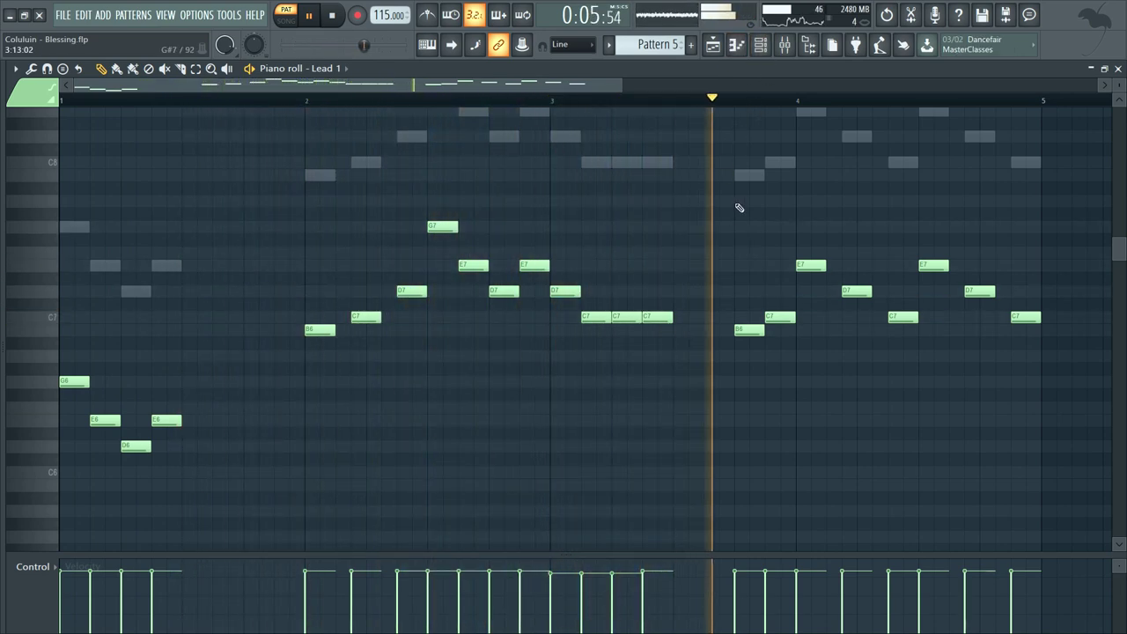
Step: Audition the Lead 1 channel of Pattern 5 in solo and examine its Serum patch
click(761, 46)
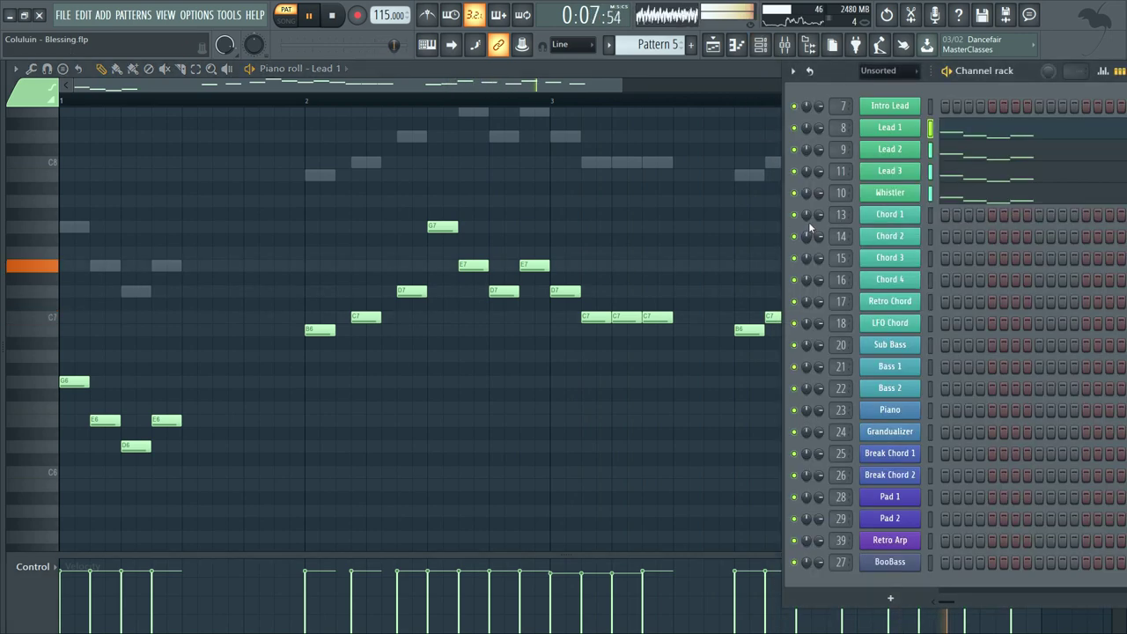
click(916, 129)
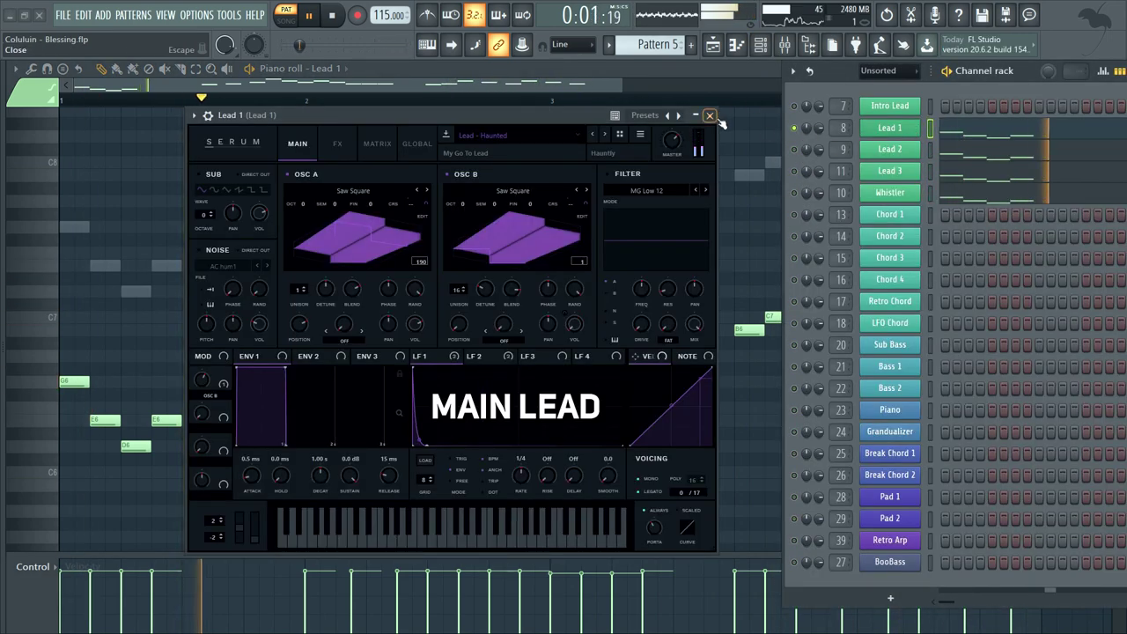
click(711, 115)
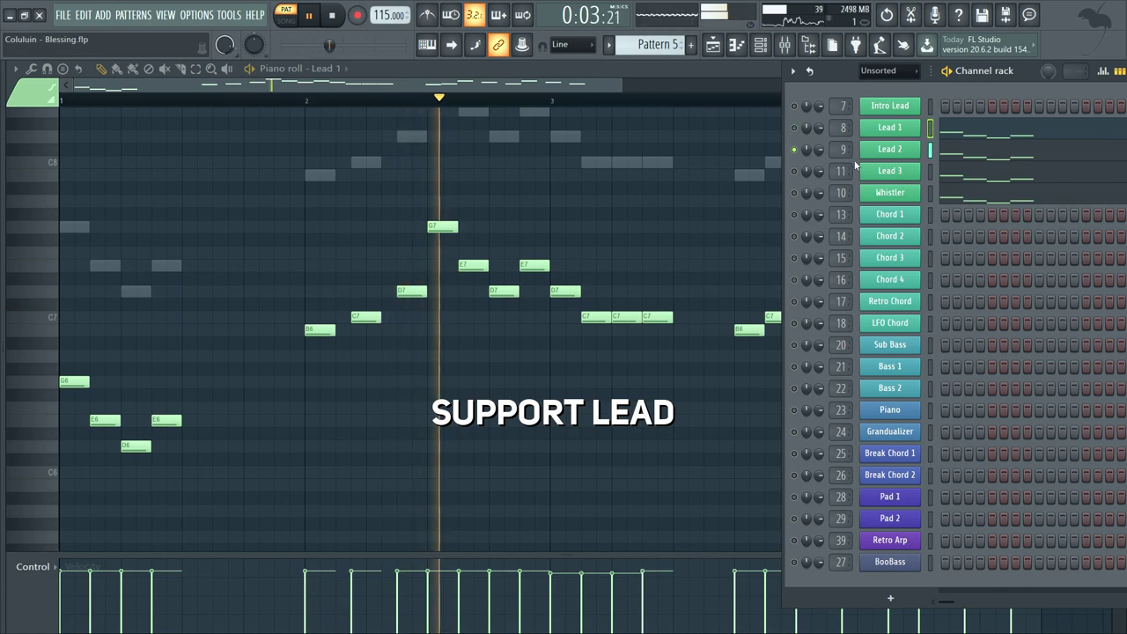
Step: Audition the Lead 2 and Lead 3 channels of Pattern 5 in solo and examine their synth patches
click(890, 149)
click(722, 124)
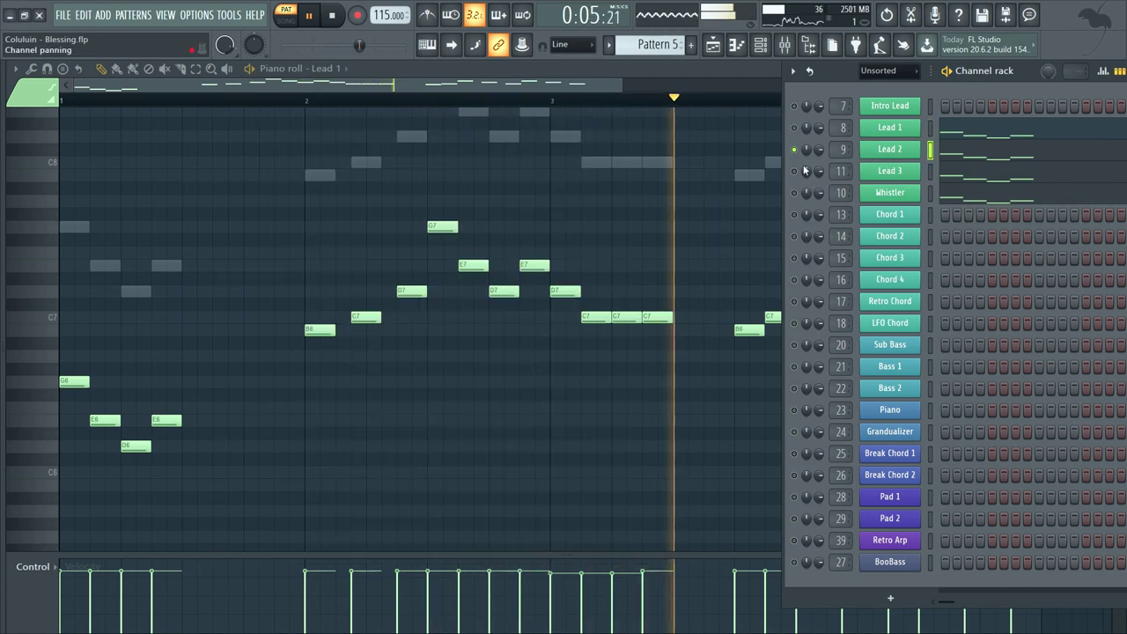
click(889, 171)
click(563, 90)
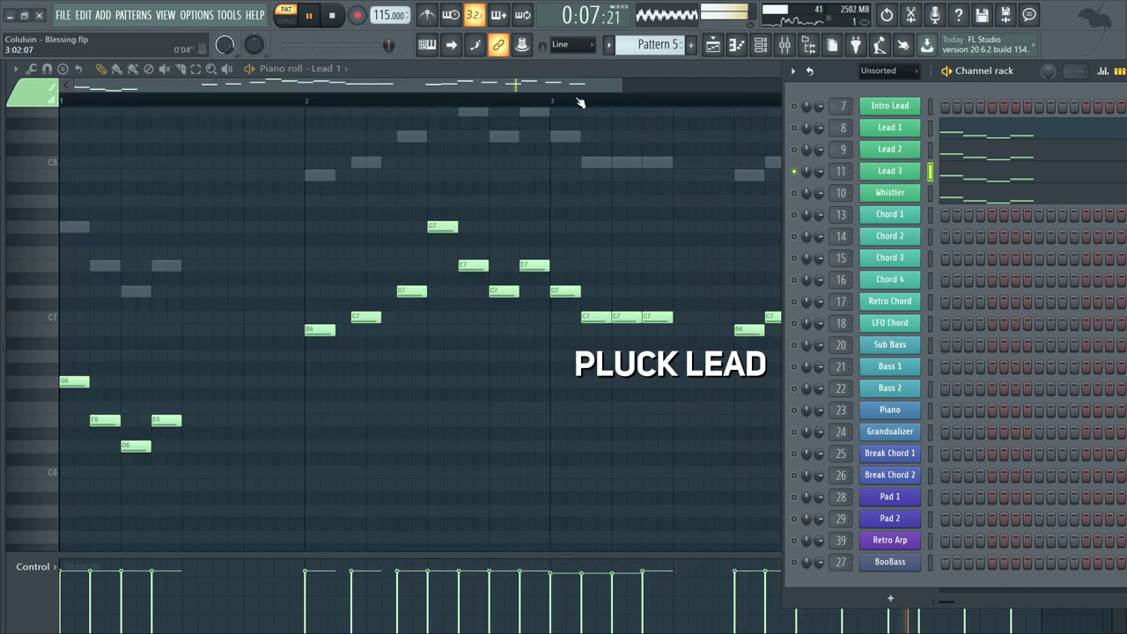
Step: Audition the Whistler channel in solo, examine its synth settings, and end the solo
click(891, 193)
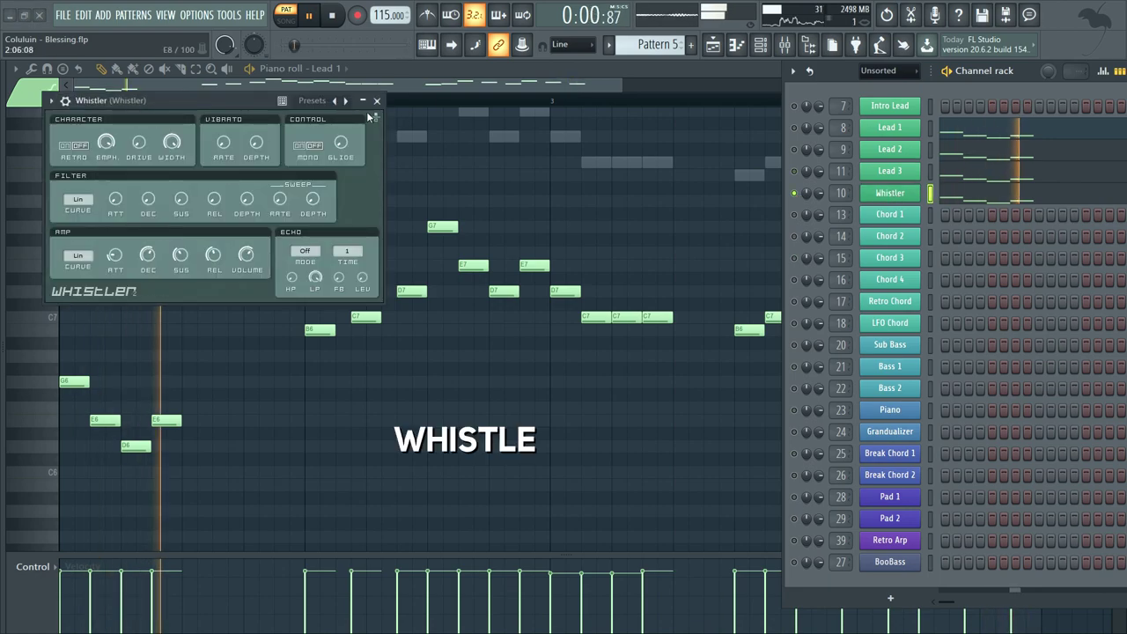
click(892, 193)
right_click(794, 192)
Step: Hide the channel rack and examine the Lead 1 melody notes in the piano roll while all leads play
key(F6)
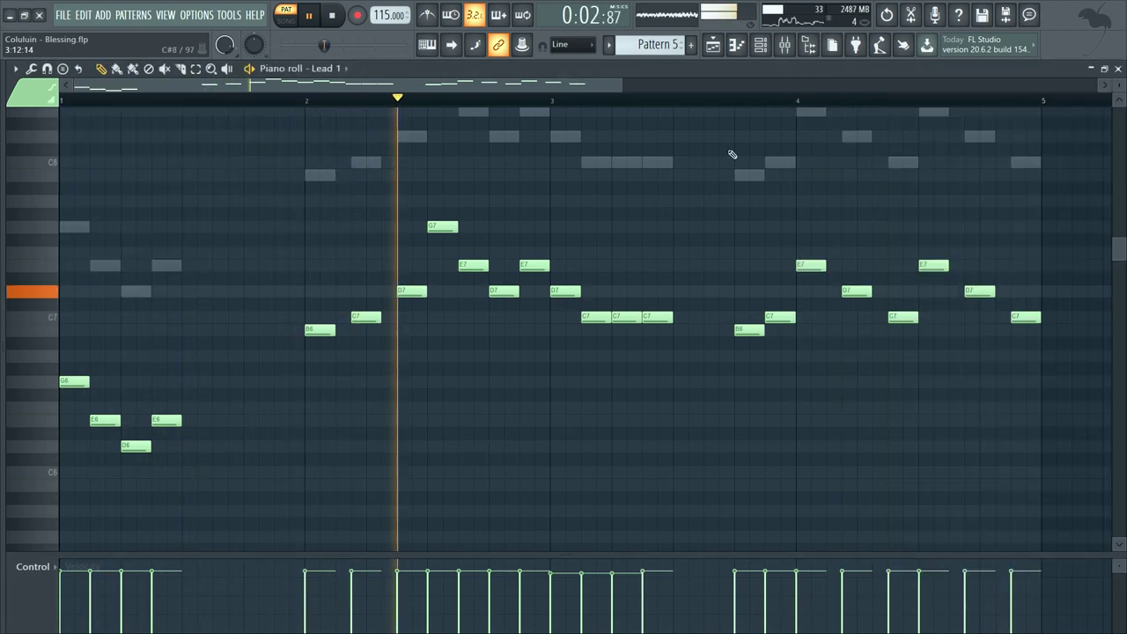
scroll(564, 191, down, 1)
scroll(515, 206, up, 2)
scroll(518, 208, down, 1)
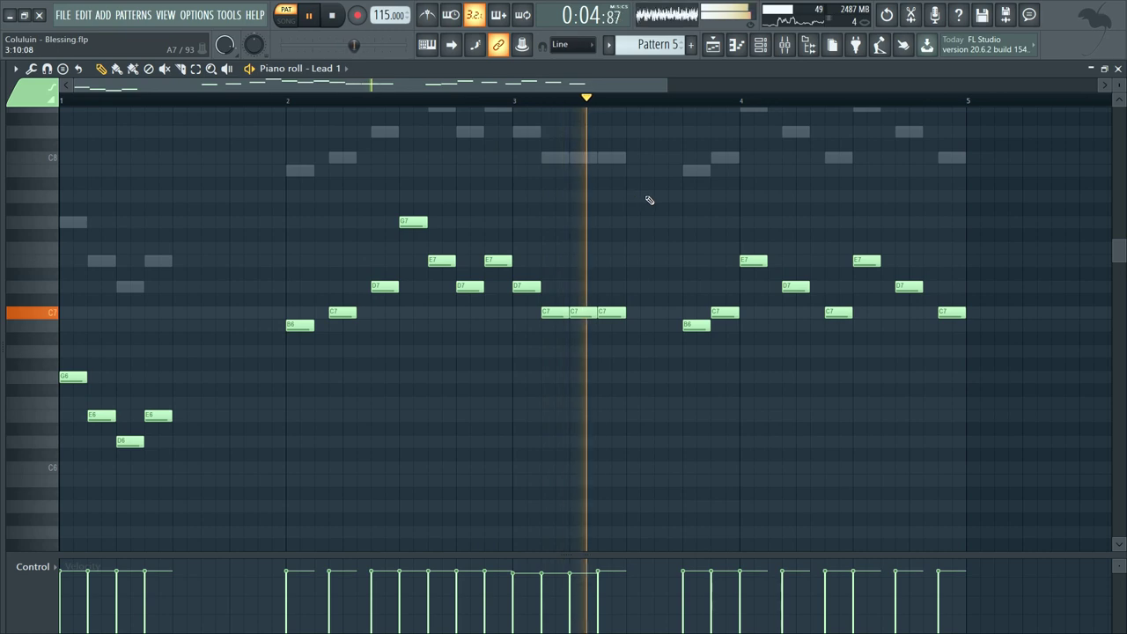
scroll(685, 191, down, 1)
scroll(685, 191, up, 1)
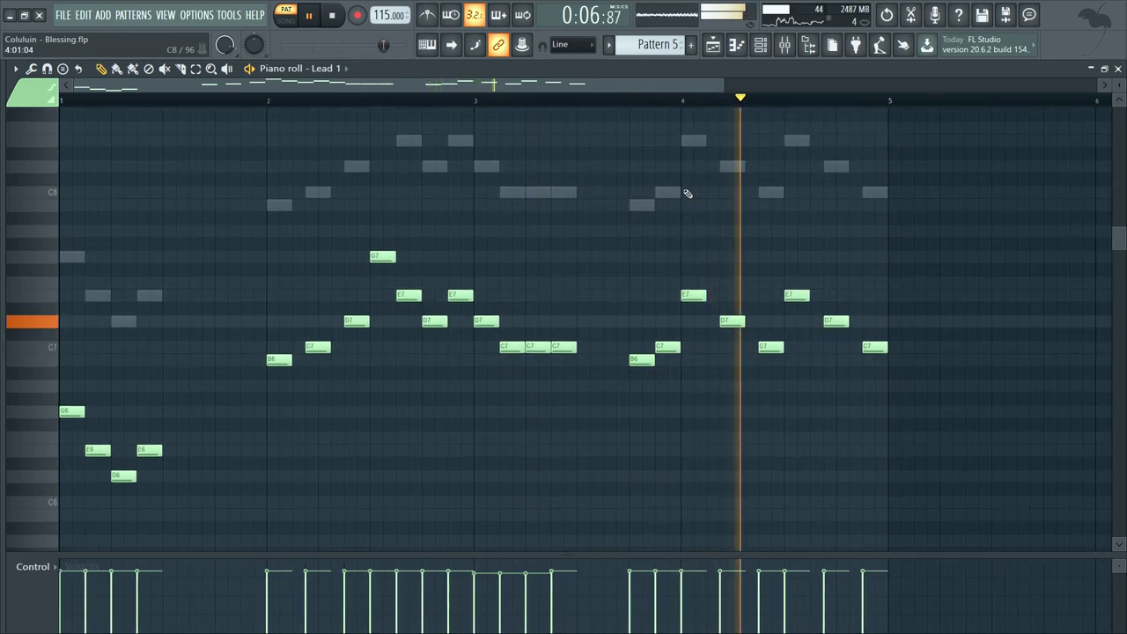
Step: Show the mixer and examine the OTT and Tube Amp settings on the Lead Bus
click(784, 45)
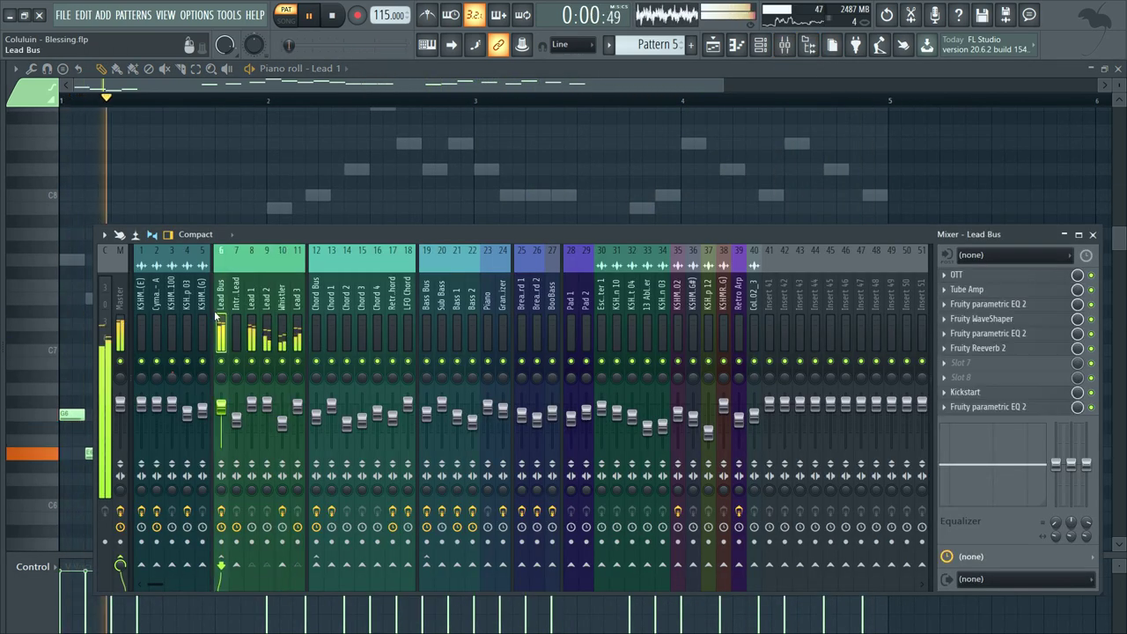
click(958, 275)
click(969, 290)
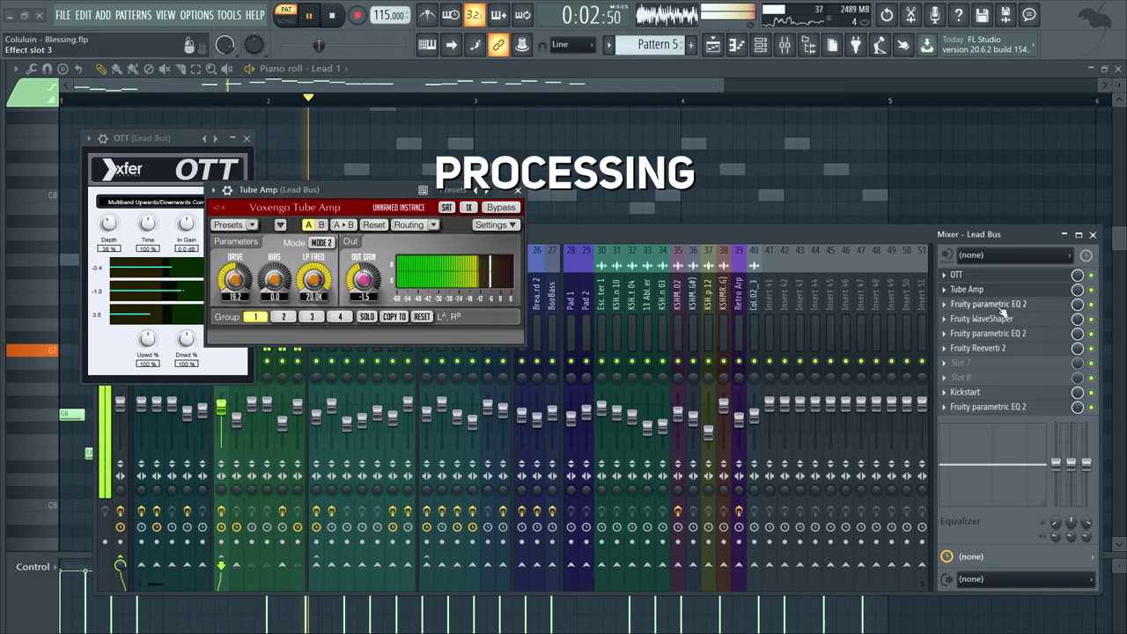
Step: Examine the Lead Bus's Fruity Parametric EQ 2, WaveShaper and Reeverb 2, arranging their windows side by side
click(995, 304)
click(995, 319)
drag(203, 196, 850, 142)
drag(344, 64, 469, 334)
click(1003, 349)
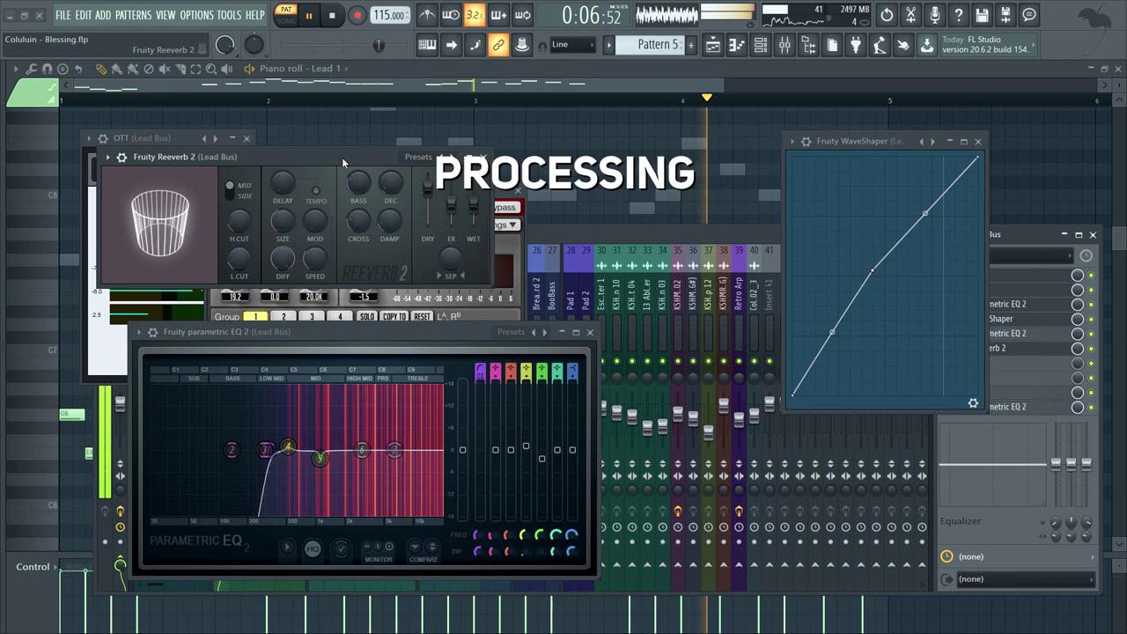
drag(343, 158, 938, 334)
drag(442, 333, 508, 399)
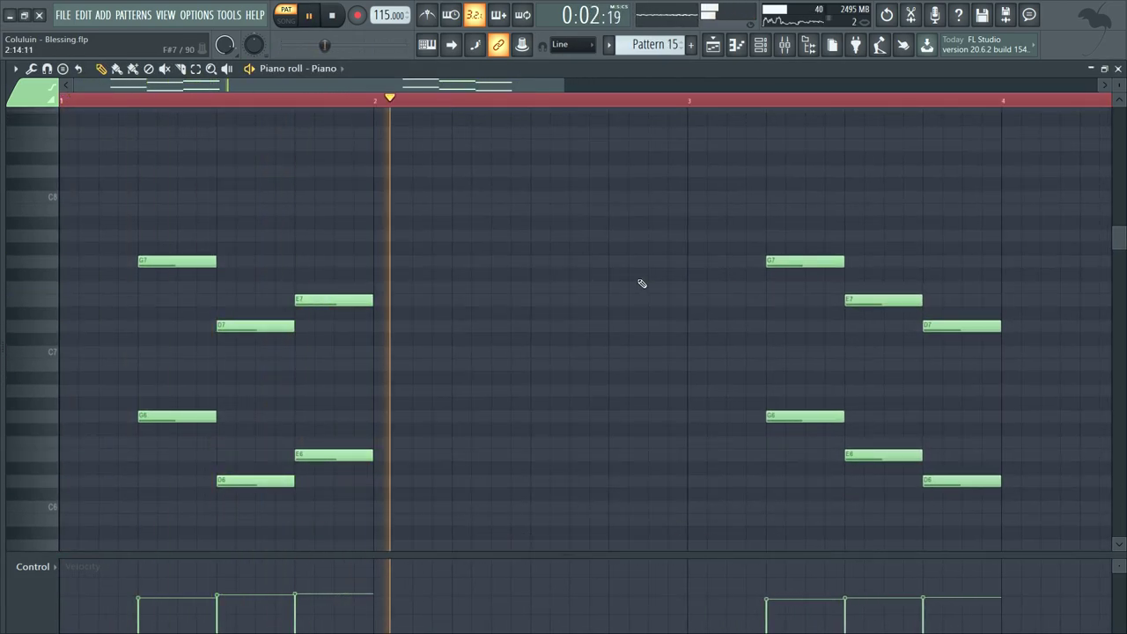
Step: Play Pattern 15 and examine the Piano notes in the piano roll
scroll(730, 262, down, 1)
drag(801, 274, 745, 252)
scroll(745, 252, down, 2)
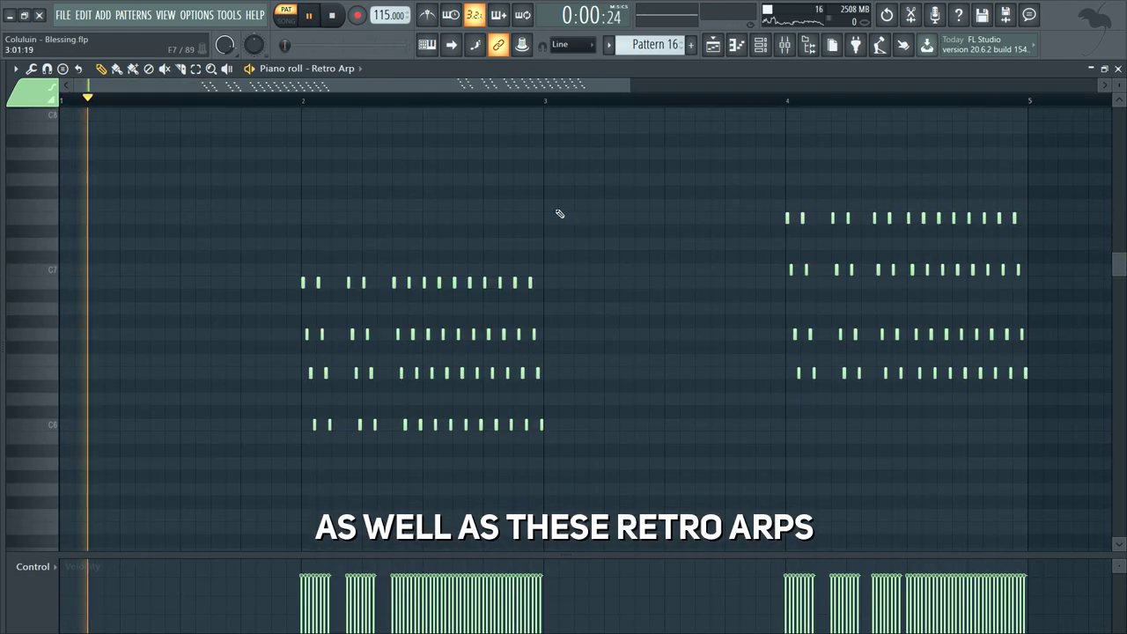
Step: Play Pattern 16, examine the Retro Arp notes and its Serum patch, and close the patch window
scroll(403, 191, down, 1)
click(765, 46)
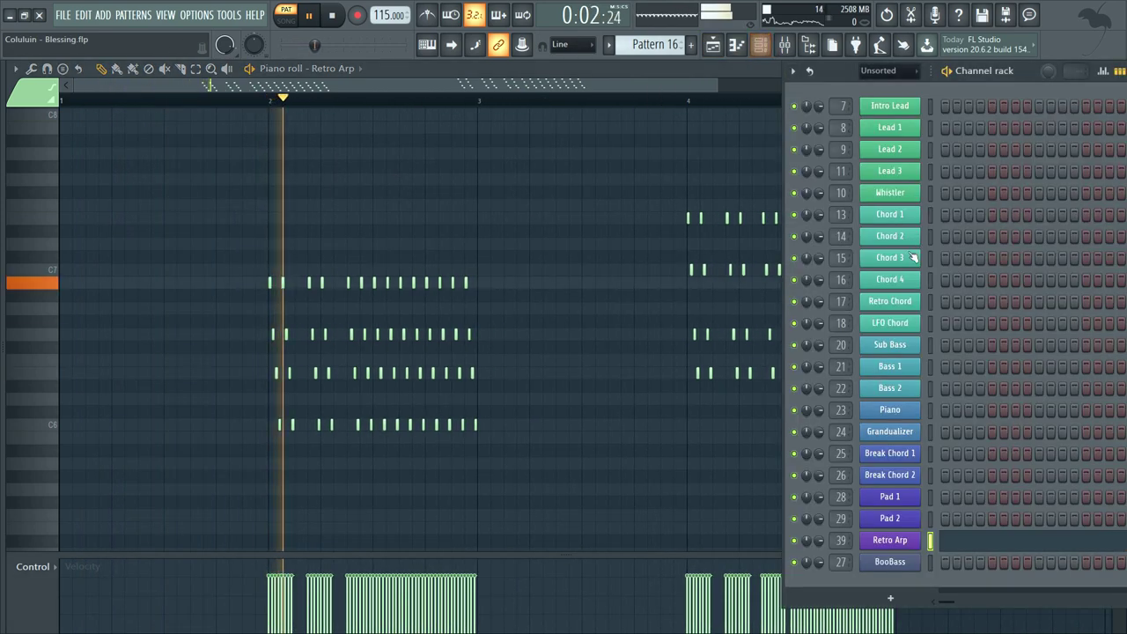
click(916, 541)
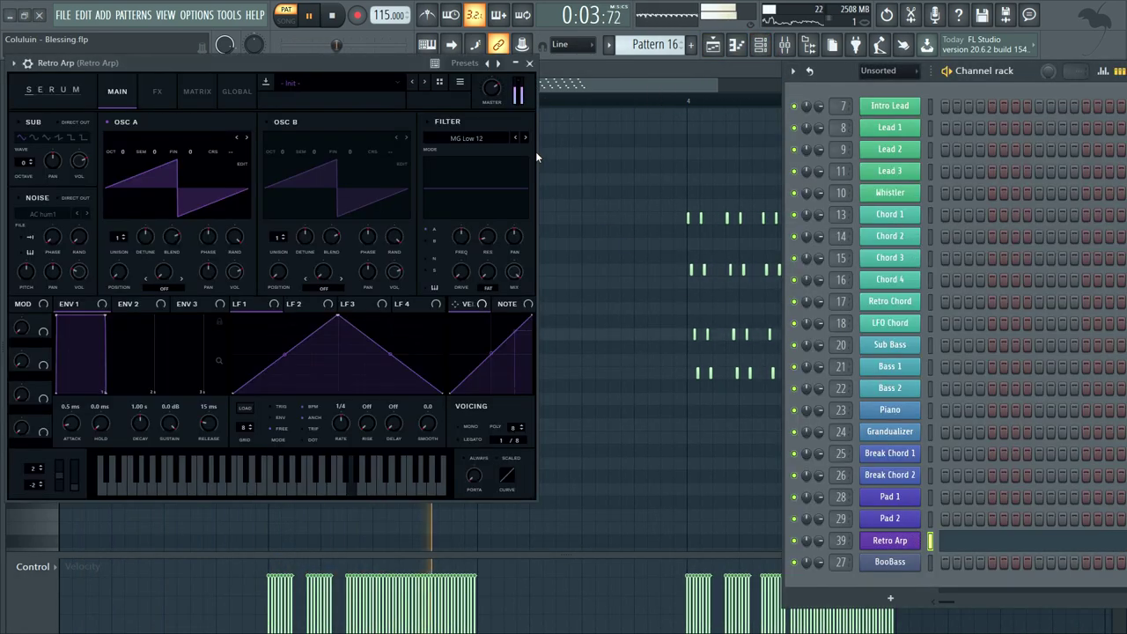
click(531, 62)
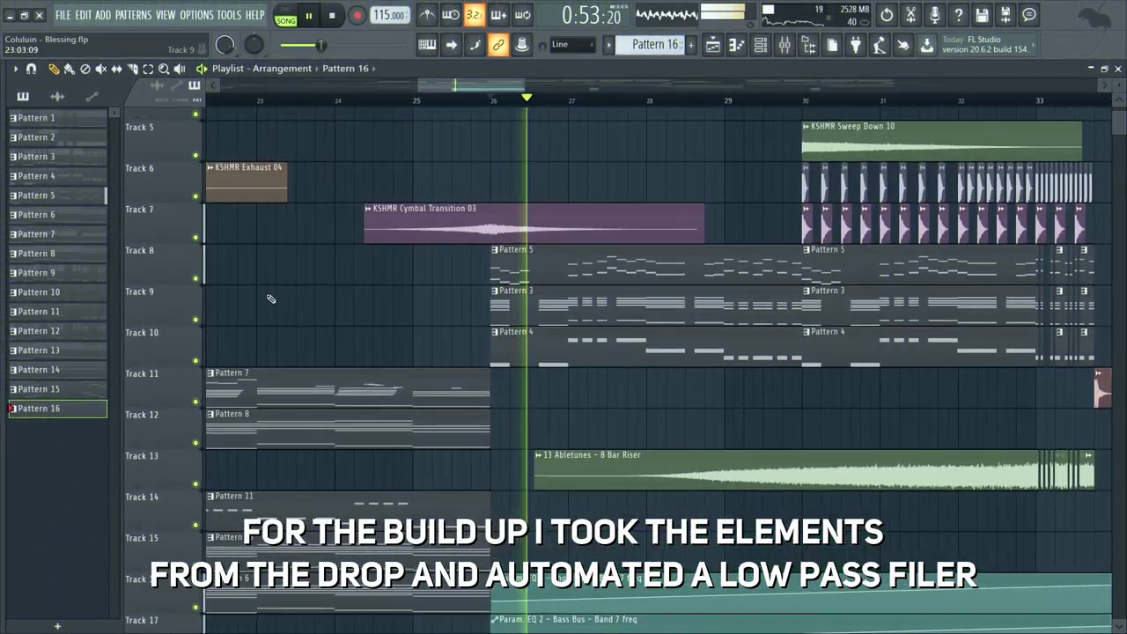
Step: Audition the build-up's Pattern 3 chords on Track 9 in solo with the automation on Tracks 16, 19 and 20
right_click(198, 321)
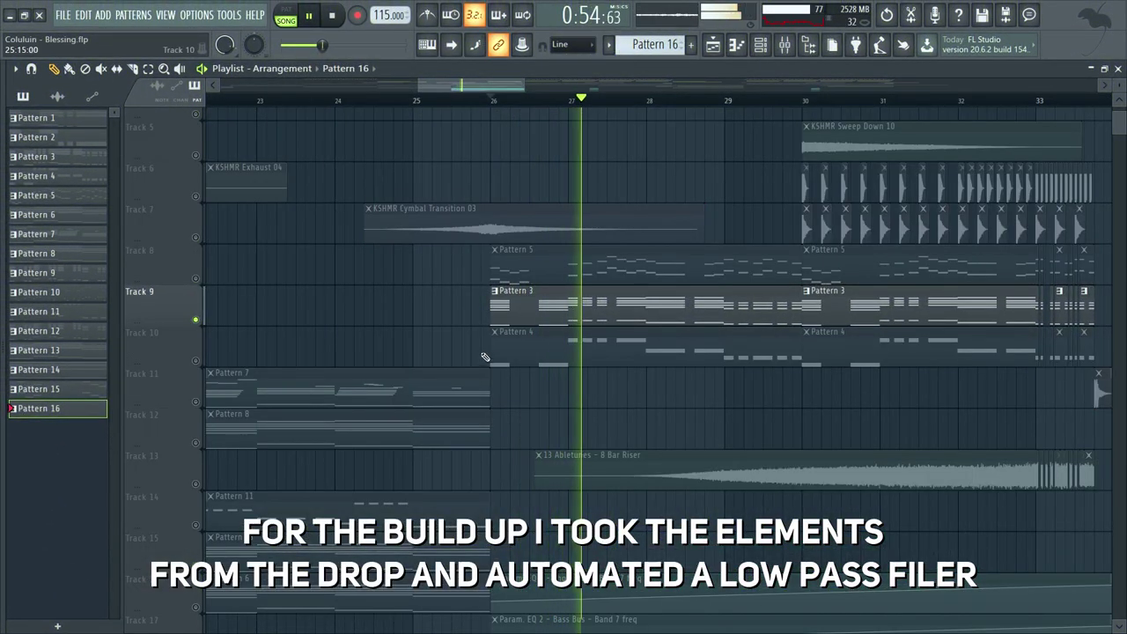
scroll(368, 335, down, 3)
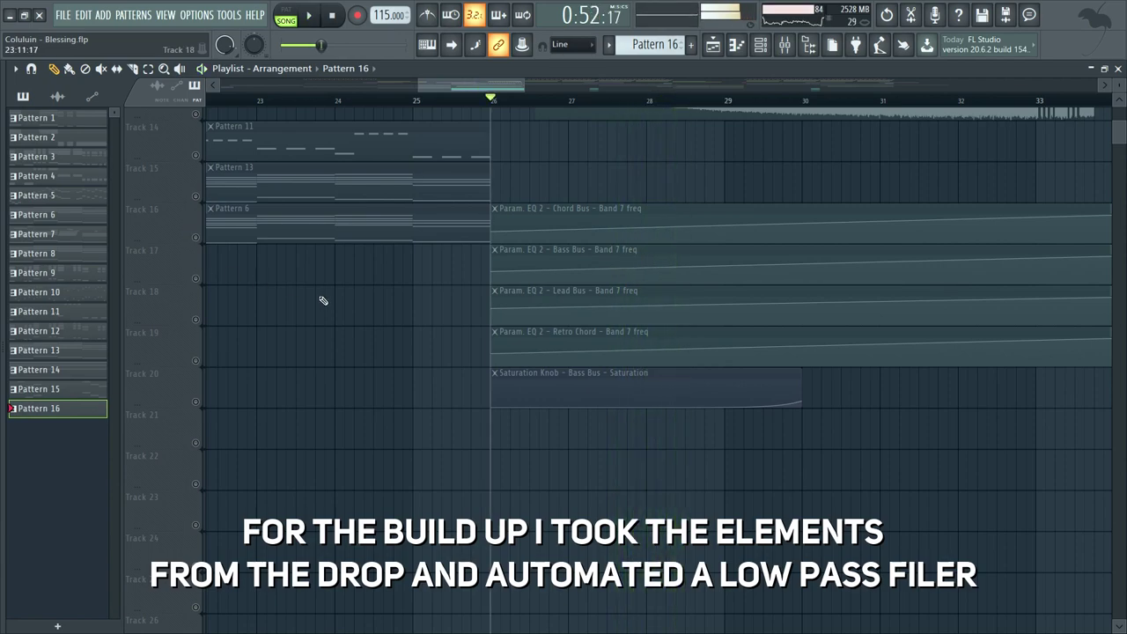
scroll(322, 302, up, 1)
right_click(196, 279)
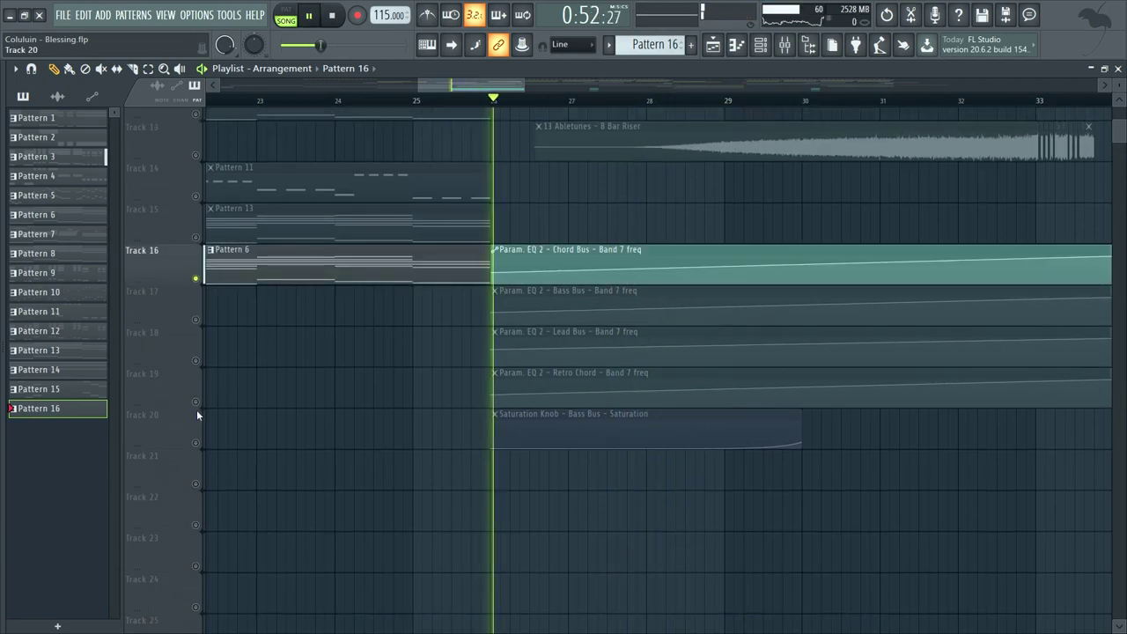
click(196, 442)
click(196, 401)
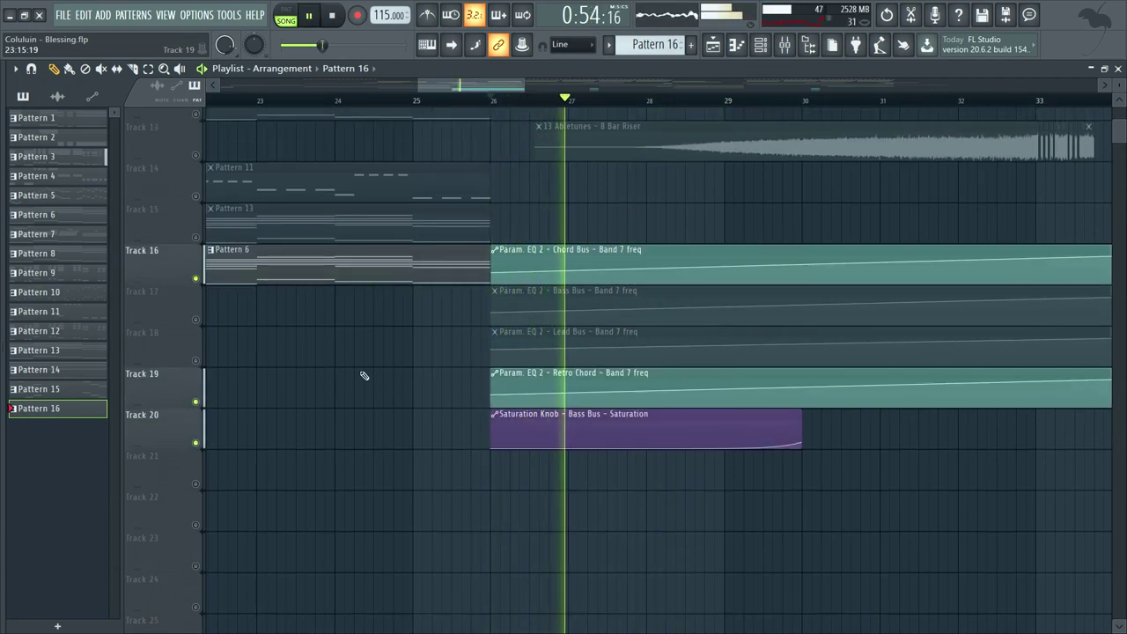
scroll(578, 348, down, 3)
scroll(685, 312, up, 3)
scroll(608, 282, down, 1)
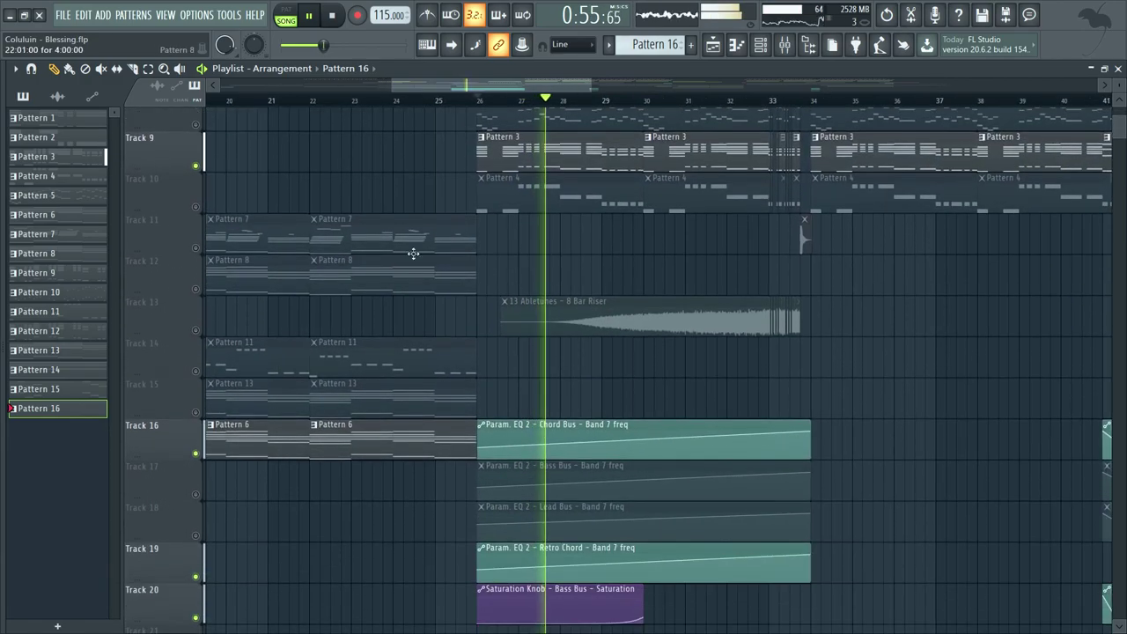
Step: Add the Pattern 4 and Pattern 5 tracks and the Bass Bus and Lead Bus automation to the audition, then stop and unsolo
click(196, 206)
click(197, 535)
click(196, 494)
scroll(270, 244, up, 2)
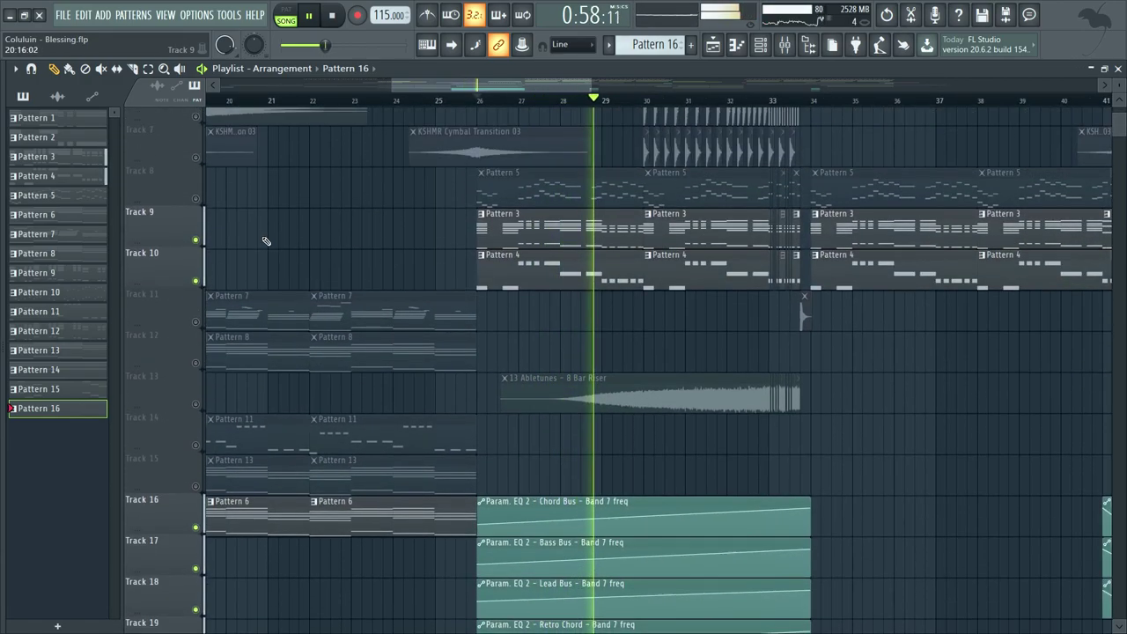
scroll(675, 275, up, 1)
scroll(676, 276, up, 1)
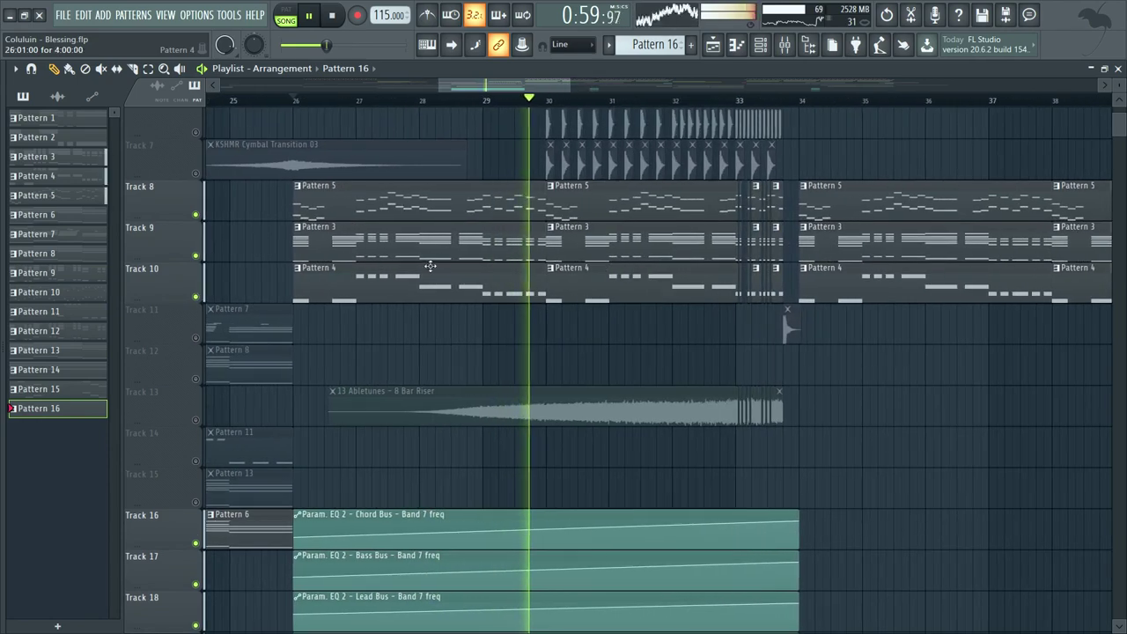
key(space)
right_click(196, 216)
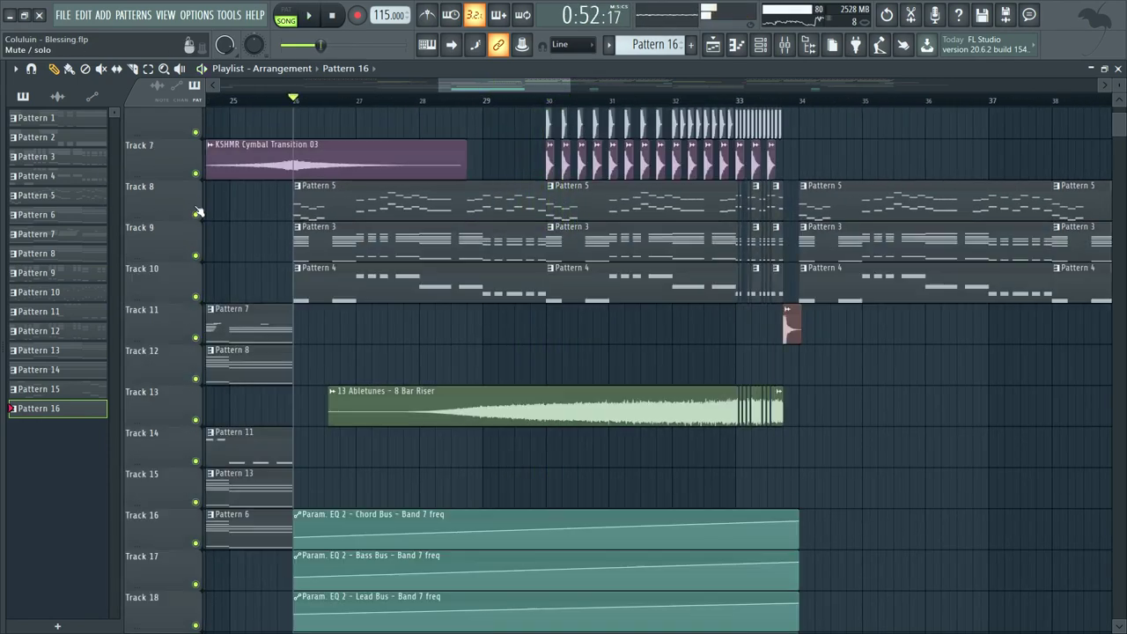
Step: Solo Track 7 to audition the build-up claps
right_click(200, 172)
click(181, 168)
right_click(195, 173)
scroll(629, 156, up, 3)
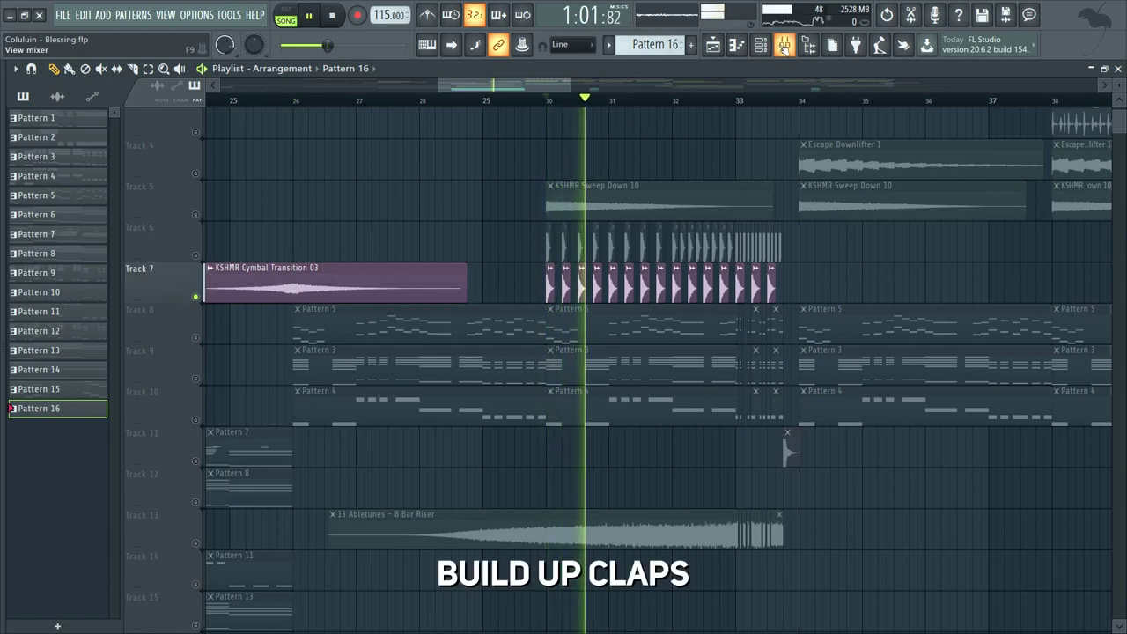
Step: Examine the Fruity Reeverb 2 on the KSHMR Clap 16 mixer track and the clap's sampler settings, closing both windows
click(784, 45)
click(969, 275)
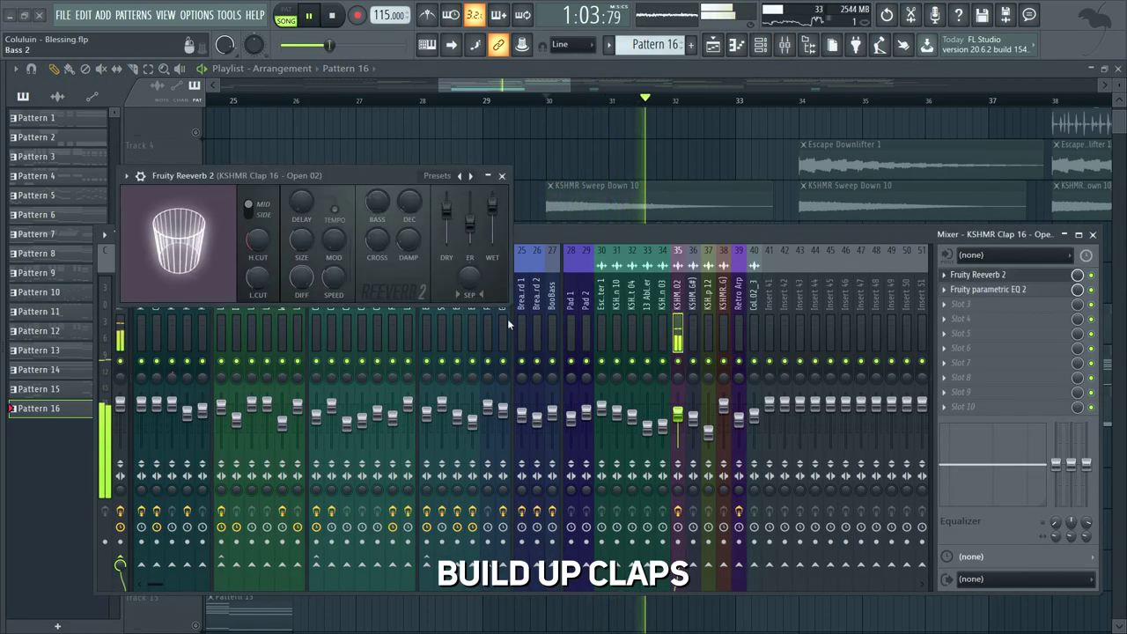
click(502, 176)
key(F9)
double_click(553, 294)
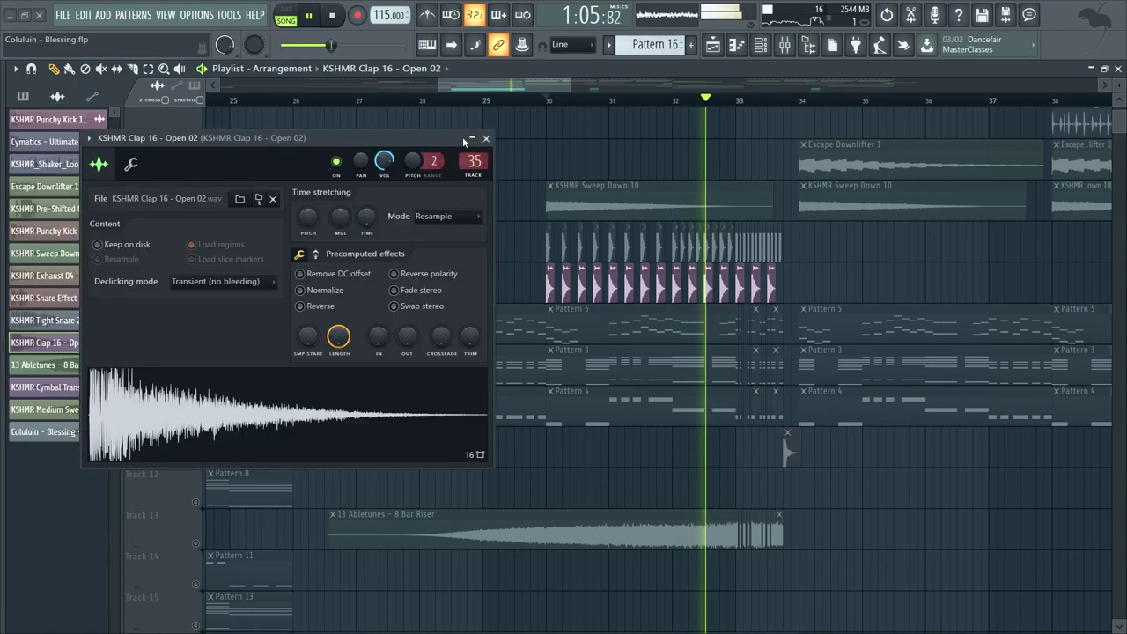
click(488, 139)
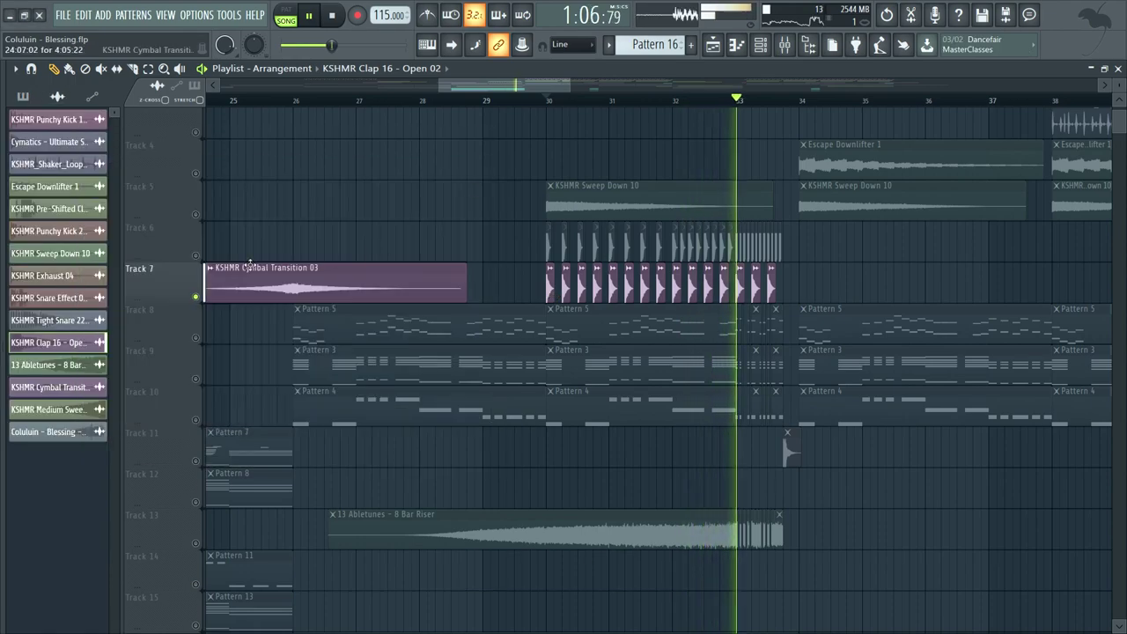
Step: Enable Track 6 to audition the build-up snare rolls together with the claps
click(196, 256)
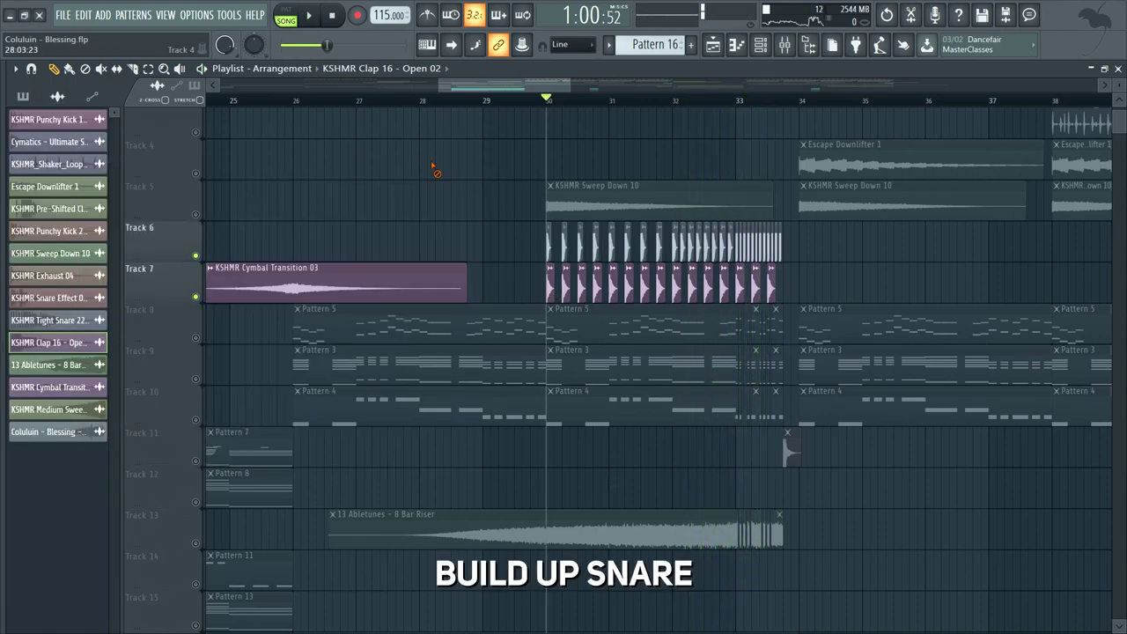
scroll(744, 220, up, 3)
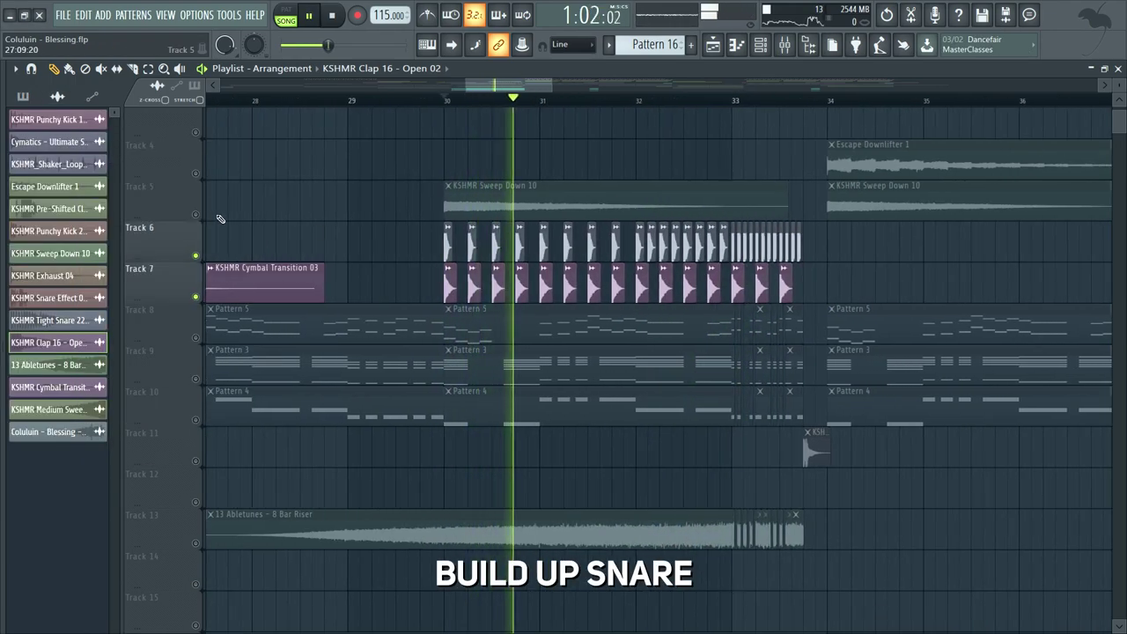
scroll(440, 216, down, 2)
drag(649, 211, 569, 211)
scroll(385, 353, down, 2)
drag(584, 381, 630, 340)
scroll(631, 340, up, 1)
Step: Audition the sweep, impact and 8 Bar Riser clips on Tracks 5, 11 and 13 with the claps and snares
scroll(582, 365, down, 3)
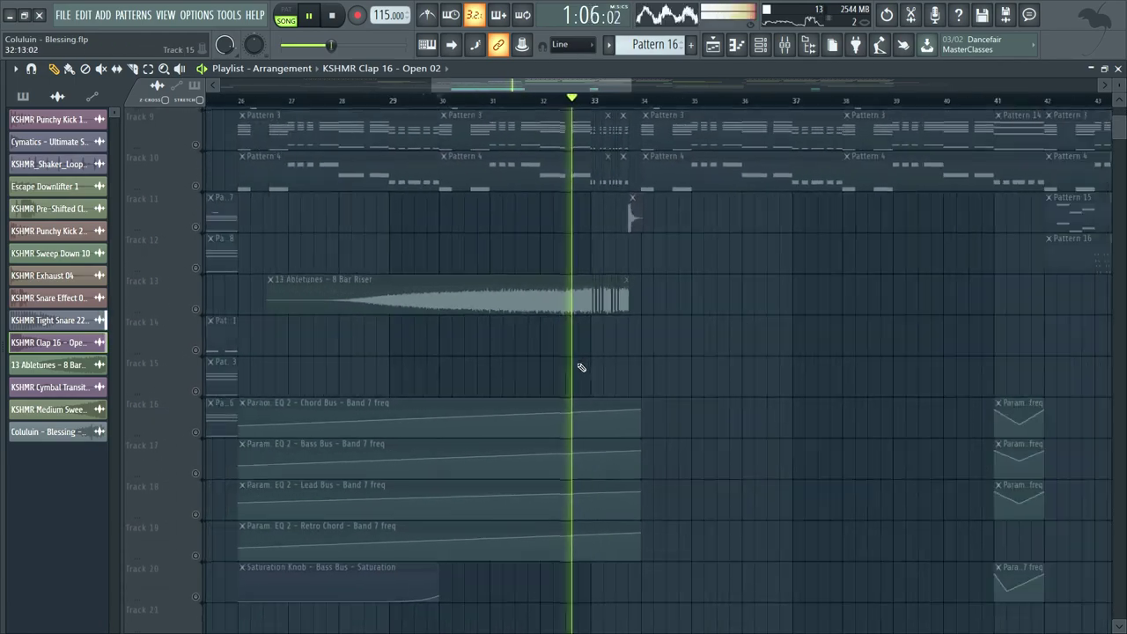
scroll(610, 344, up, 2)
scroll(606, 325, up, 1)
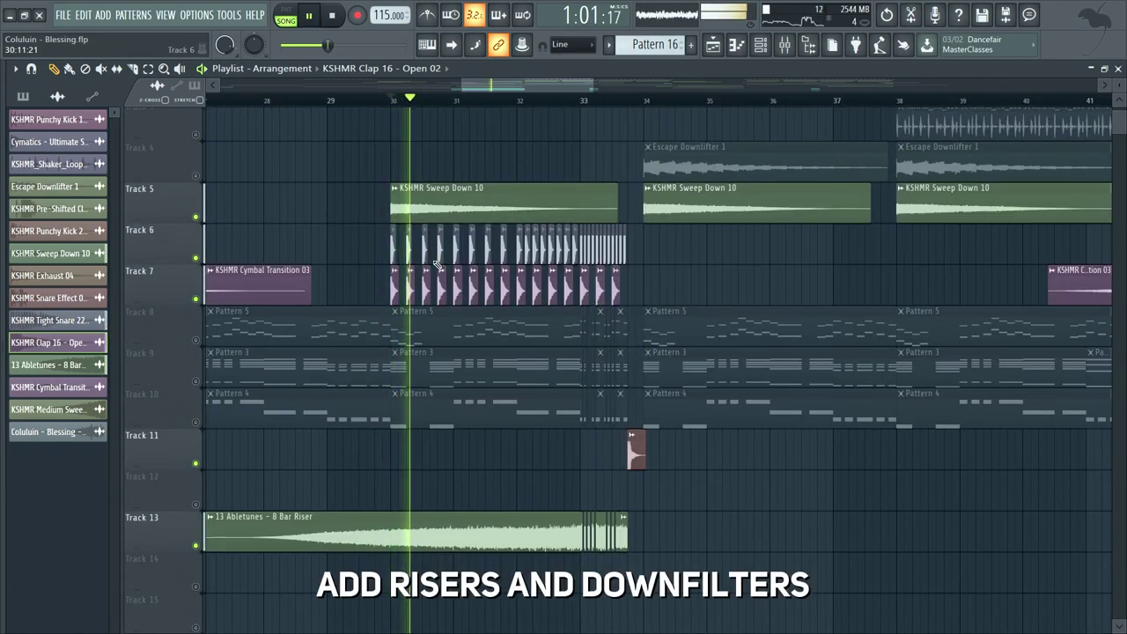
scroll(340, 317, left, 1)
scroll(393, 279, down, 2)
scroll(393, 279, up, 2)
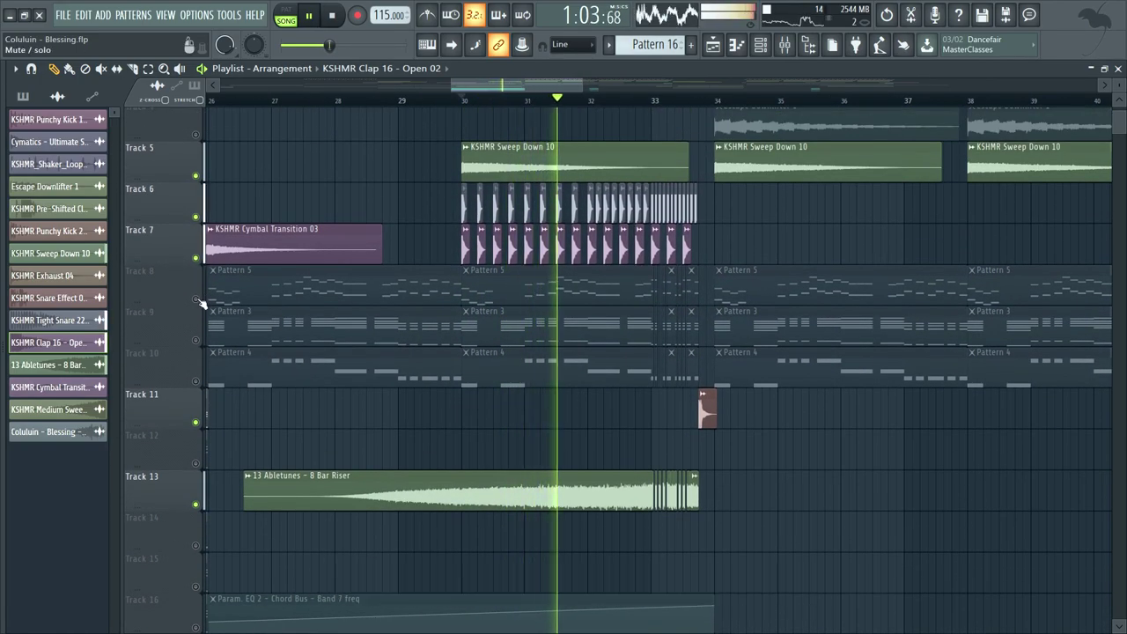
Step: Unmute all playlist tracks and play the full build-up into the drop
right_click(196, 300)
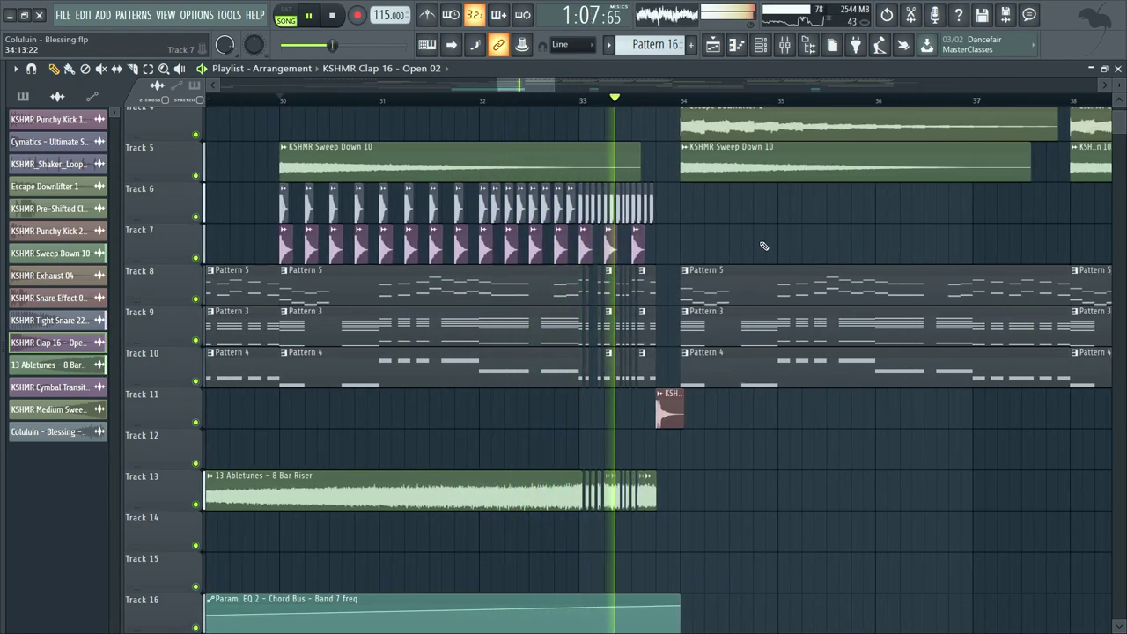
scroll(765, 246, up, 2)
scroll(654, 209, down, 3)
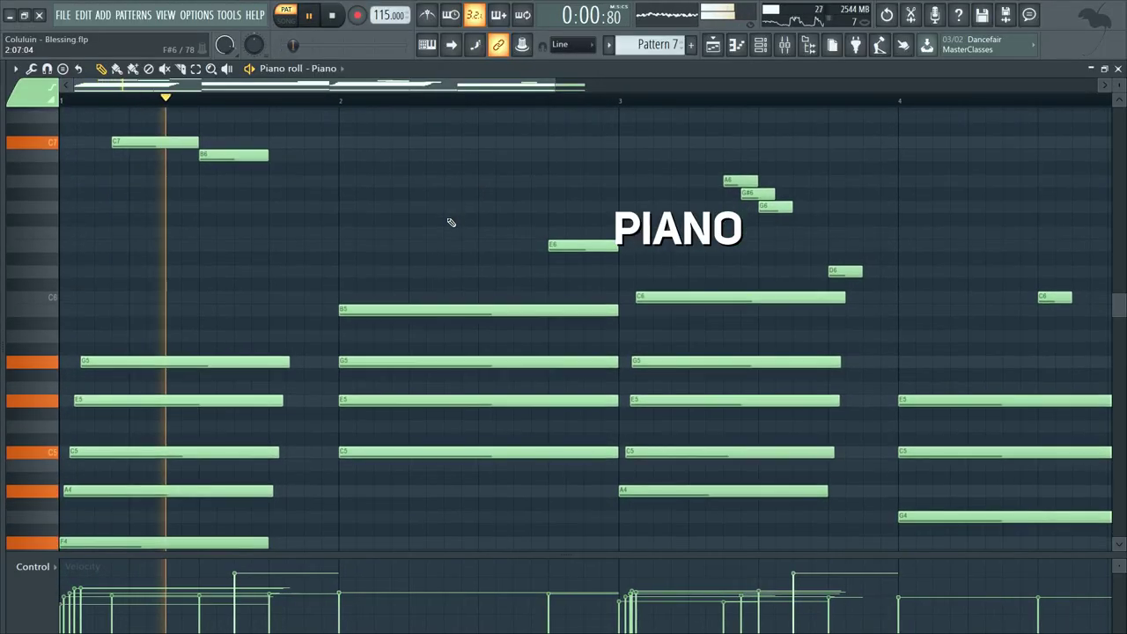
Step: Examine the Piano notes of Pattern 7 in the piano roll while the pattern plays
scroll(365, 256, down, 3)
scroll(362, 239, up, 6)
drag(1119, 86, 1120, 92)
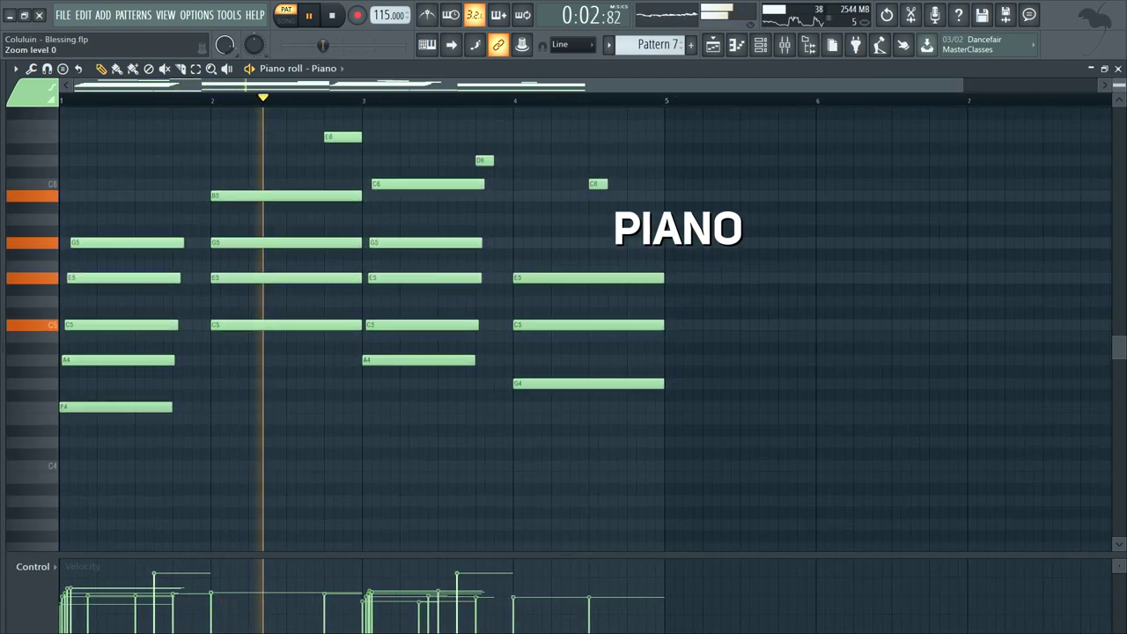
scroll(310, 231, up, 3)
scroll(448, 244, up, 3)
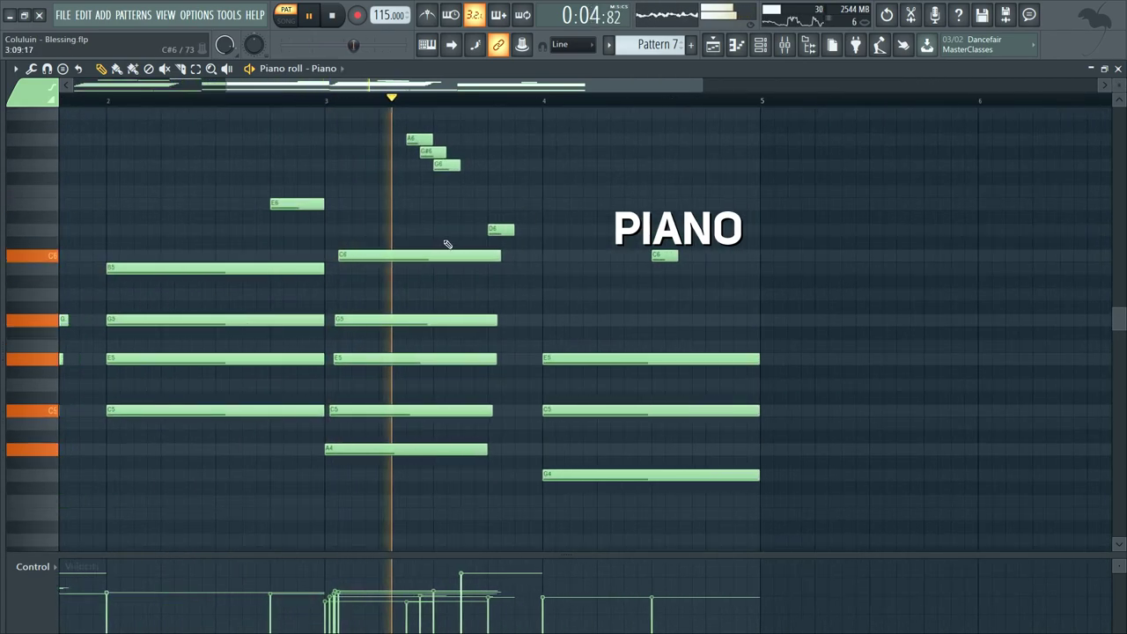
scroll(683, 194, down, 3)
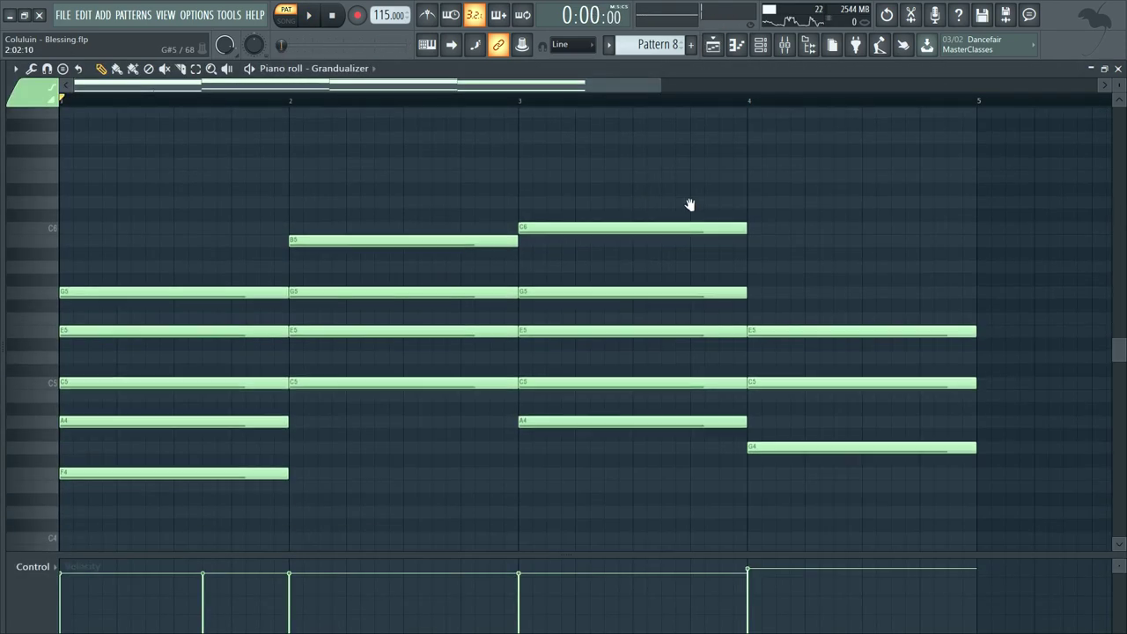
Step: Examine the Grandualizer channel's settings and its ValhallaRoom and Fruity parametric EQ 2 mixer effects
click(761, 45)
click(894, 432)
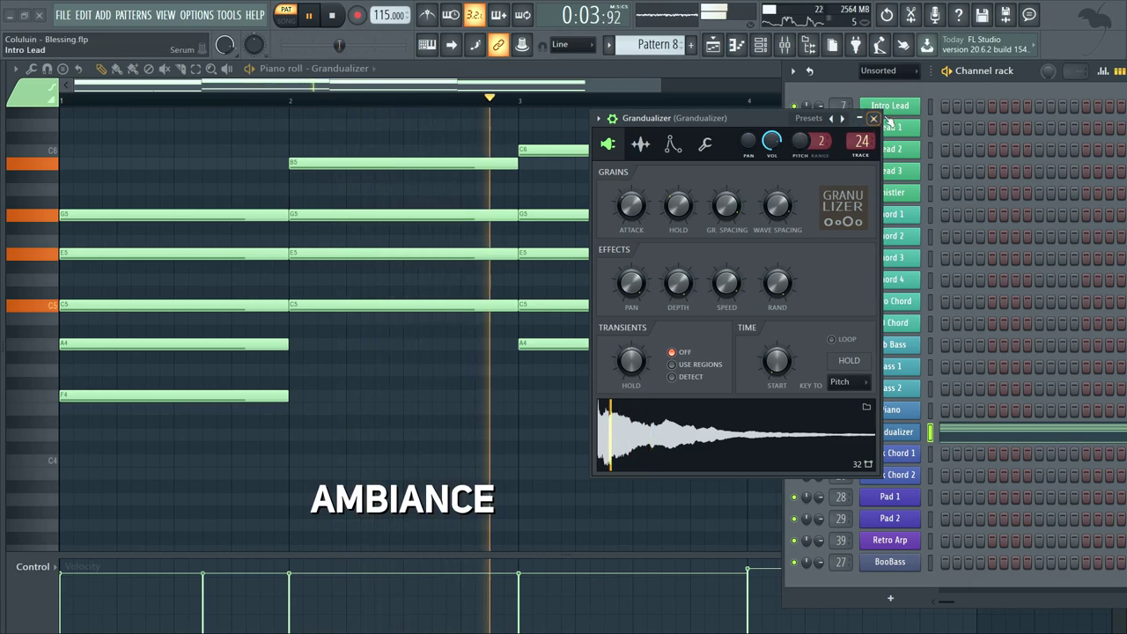
click(860, 118)
key(F9)
click(974, 274)
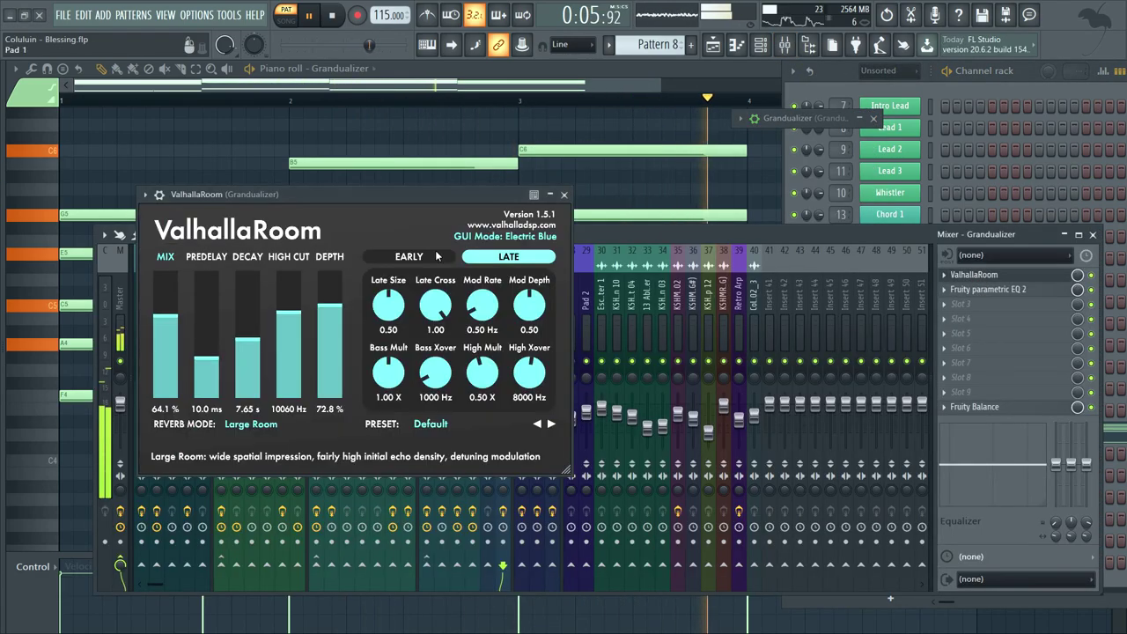
click(972, 293)
click(577, 176)
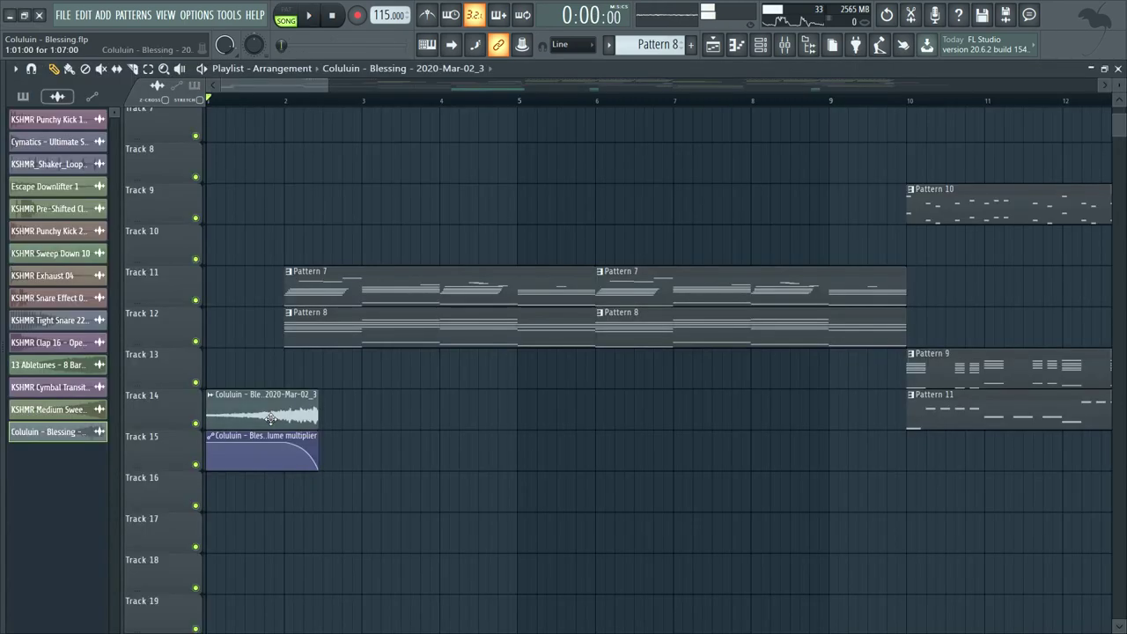
Step: Check the sampler settings of the reversed audio clip on Track 14, close them, and play the intro from bar 1
double_click(287, 393)
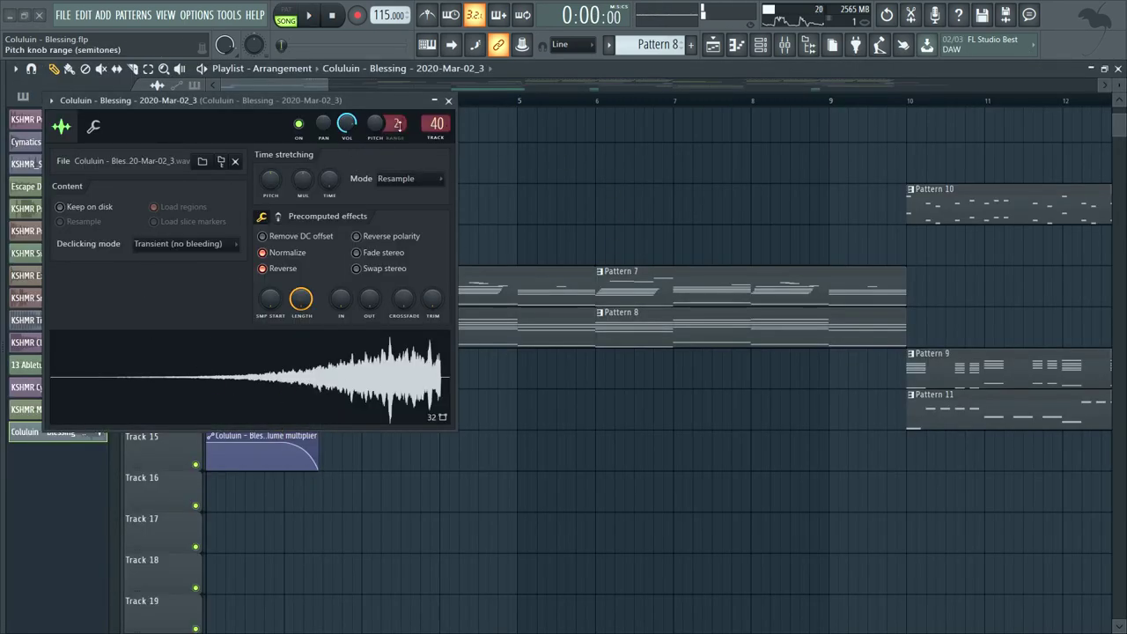
click(450, 102)
key(space)
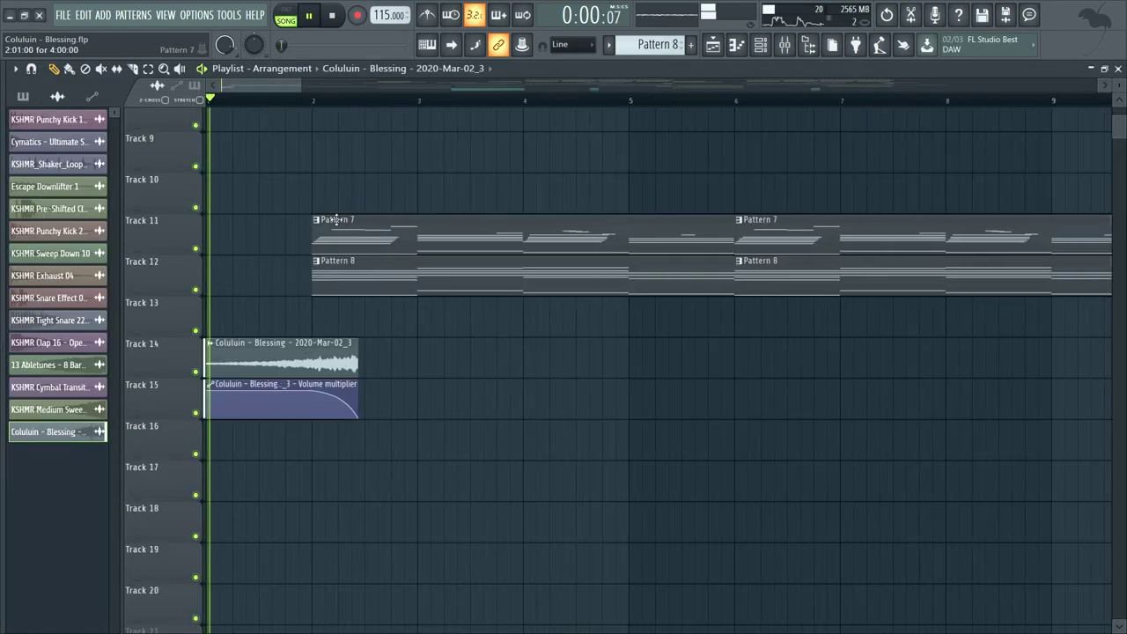
scroll(386, 218, up, 2)
scroll(388, 218, down, 2)
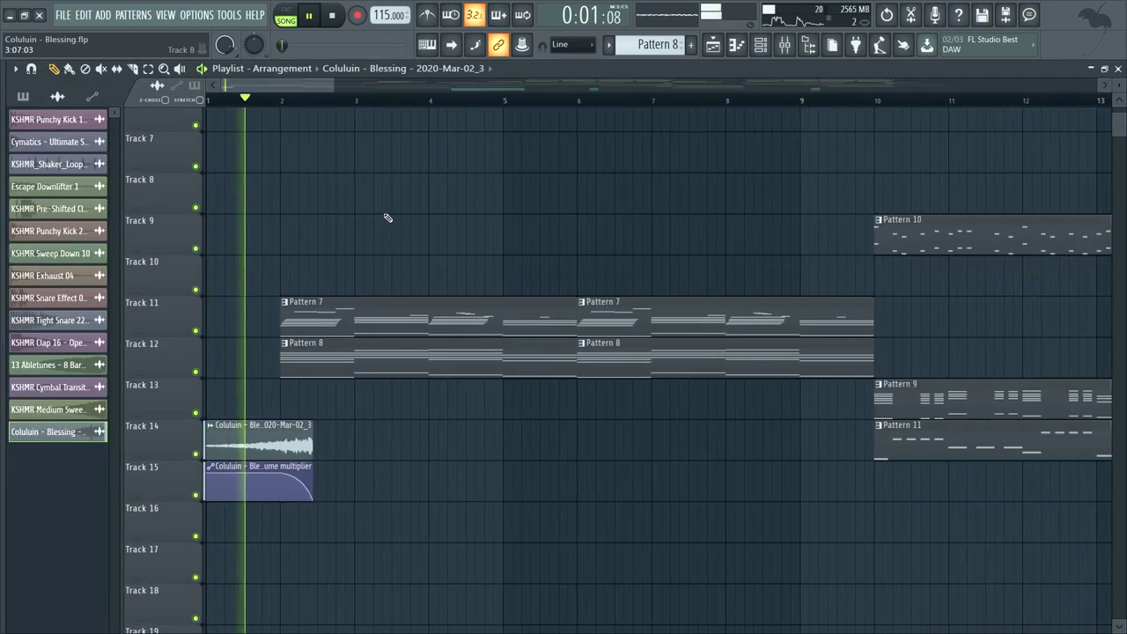
scroll(390, 218, up, 1)
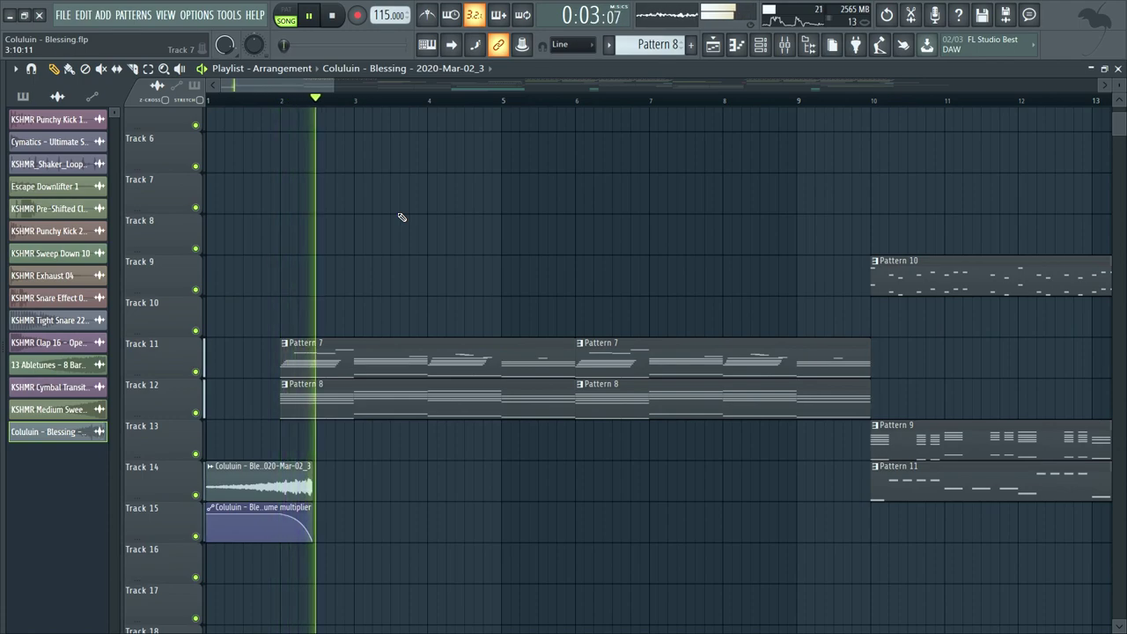
scroll(434, 240, down, 1)
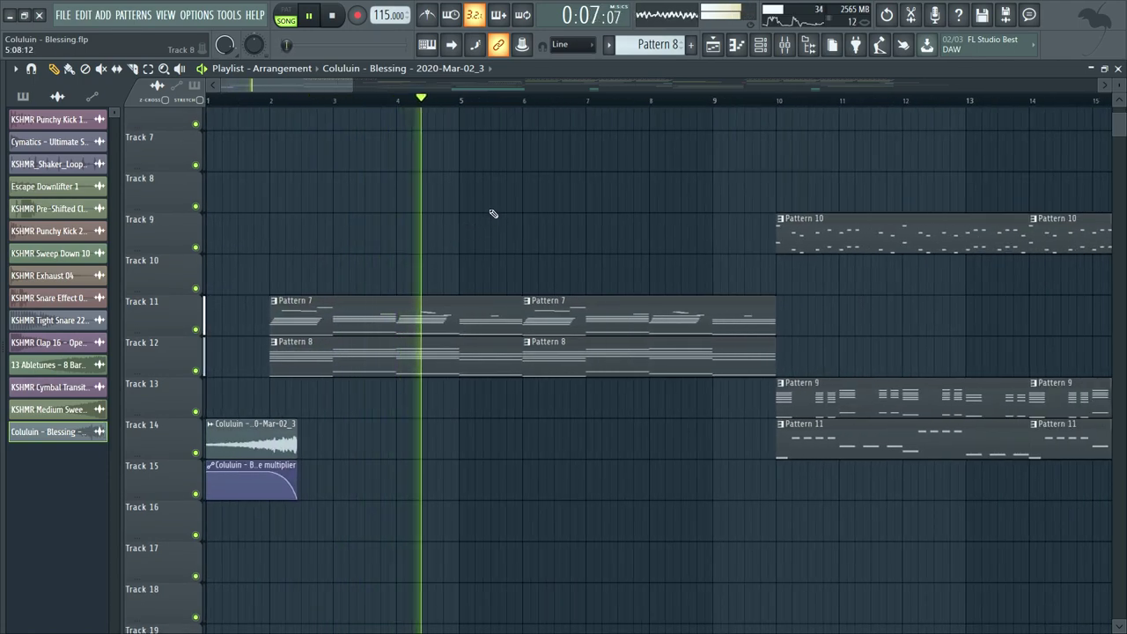
scroll(508, 219, up, 1)
scroll(511, 227, down, 1)
drag(623, 239, 606, 245)
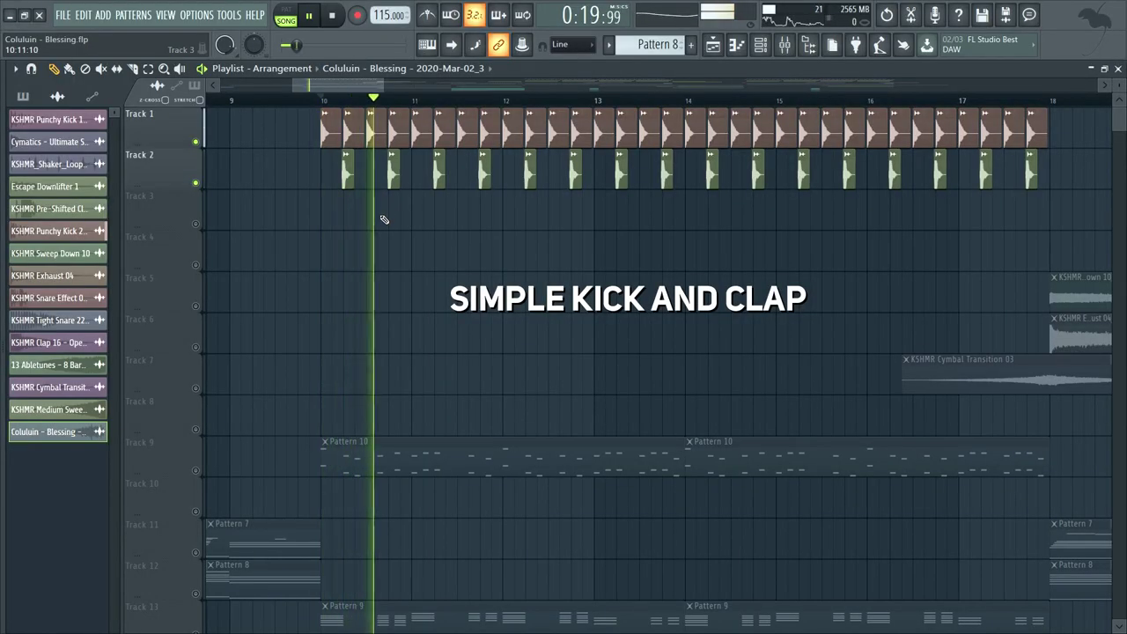
Step: Examine the Pattern 10 melody and the Intro Lead and Whistler synth settings while the pattern plays
scroll(252, 327, down, 2)
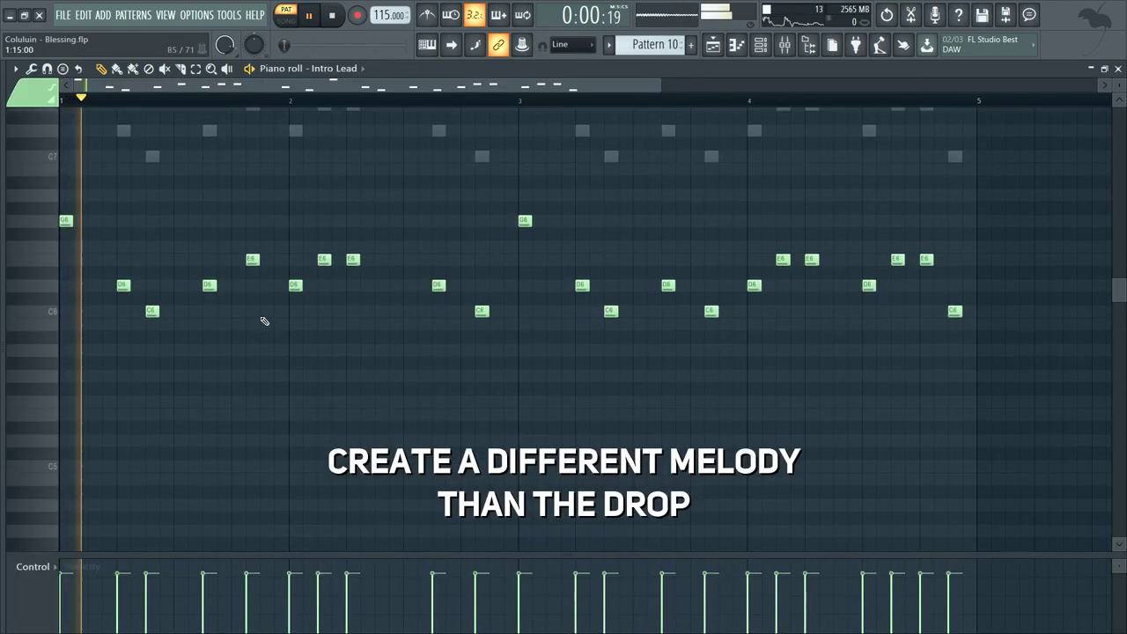
scroll(264, 322, up, 3)
click(761, 46)
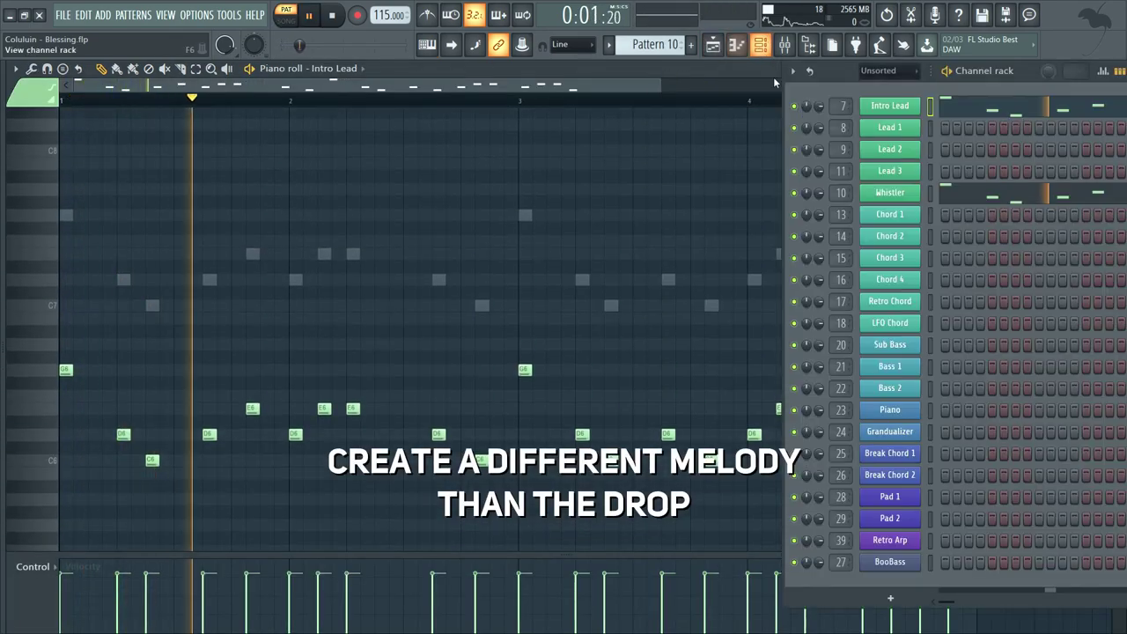
click(892, 108)
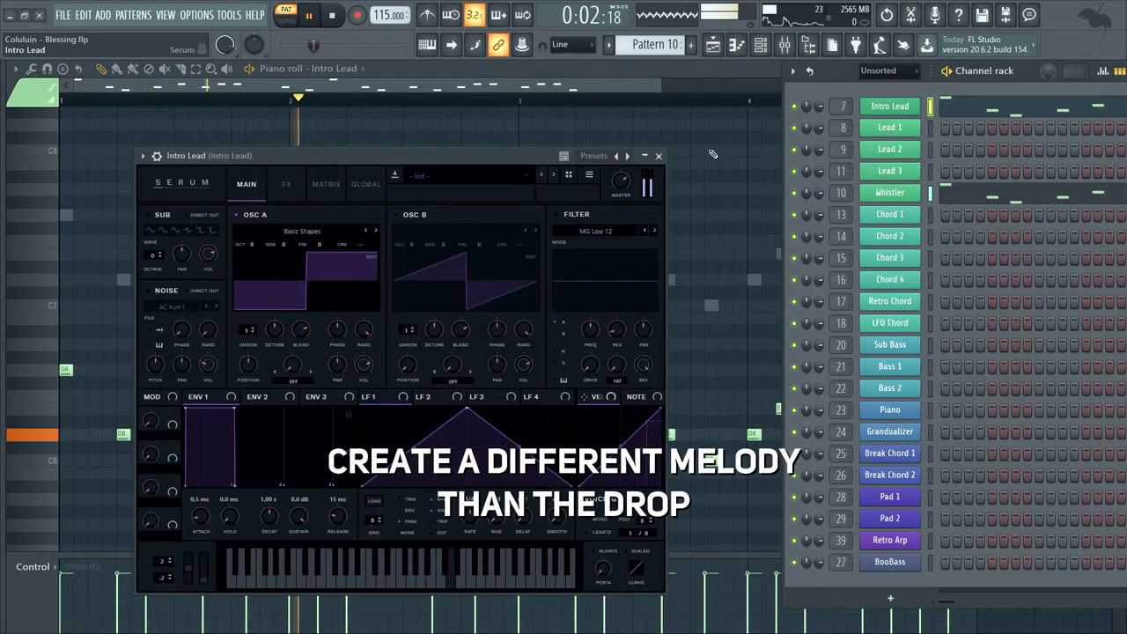
click(659, 156)
click(889, 192)
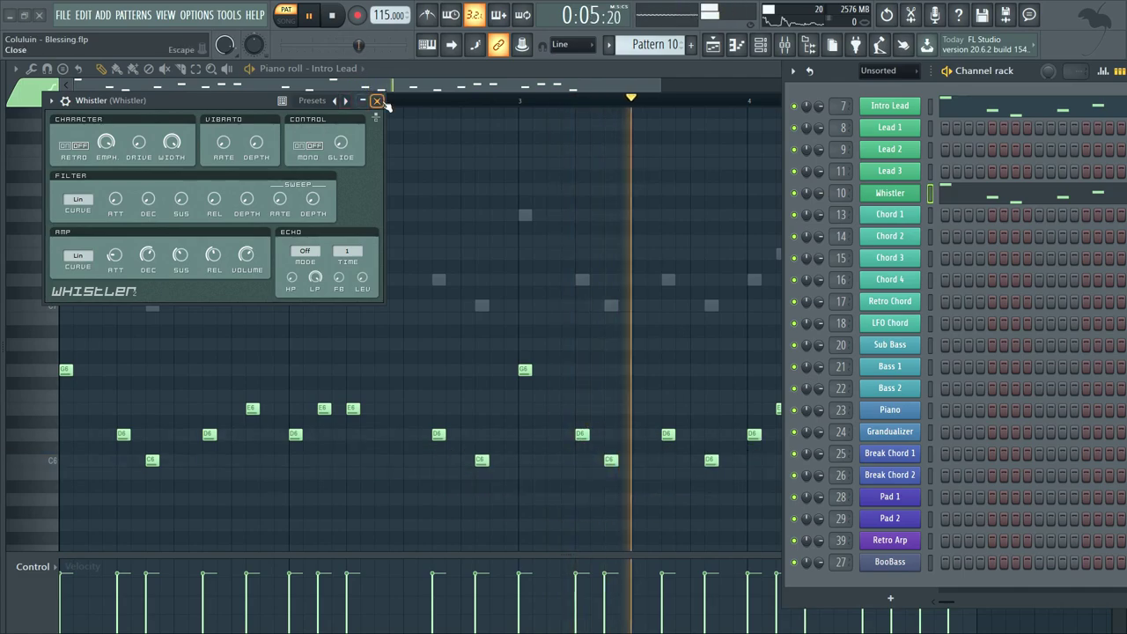
click(378, 102)
right_click(467, 161)
scroll(619, 202, down, 2)
scroll(673, 184, down, 1)
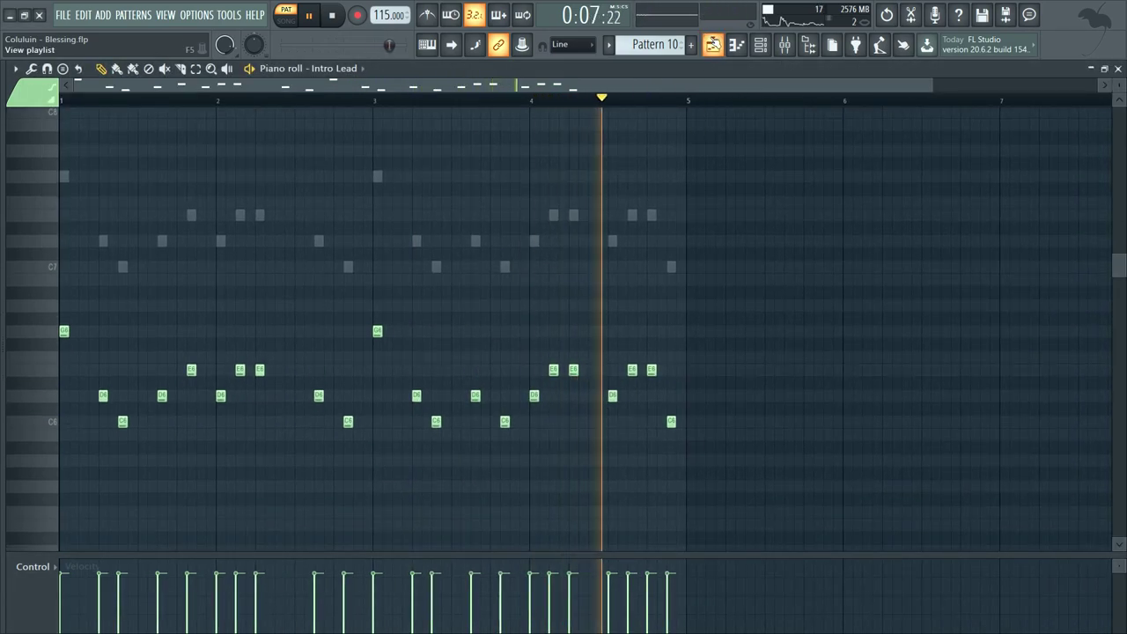
key(space)
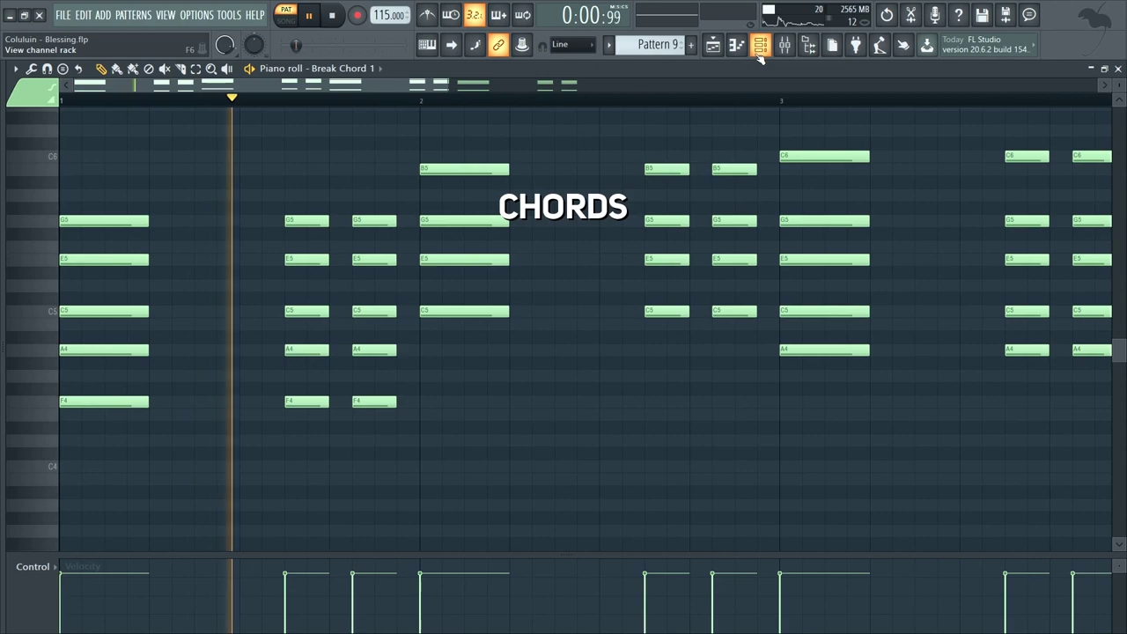
Step: Inspect the Serum settings of Break Chord 1 and Break Chord 2, closing each synth window
key(F6)
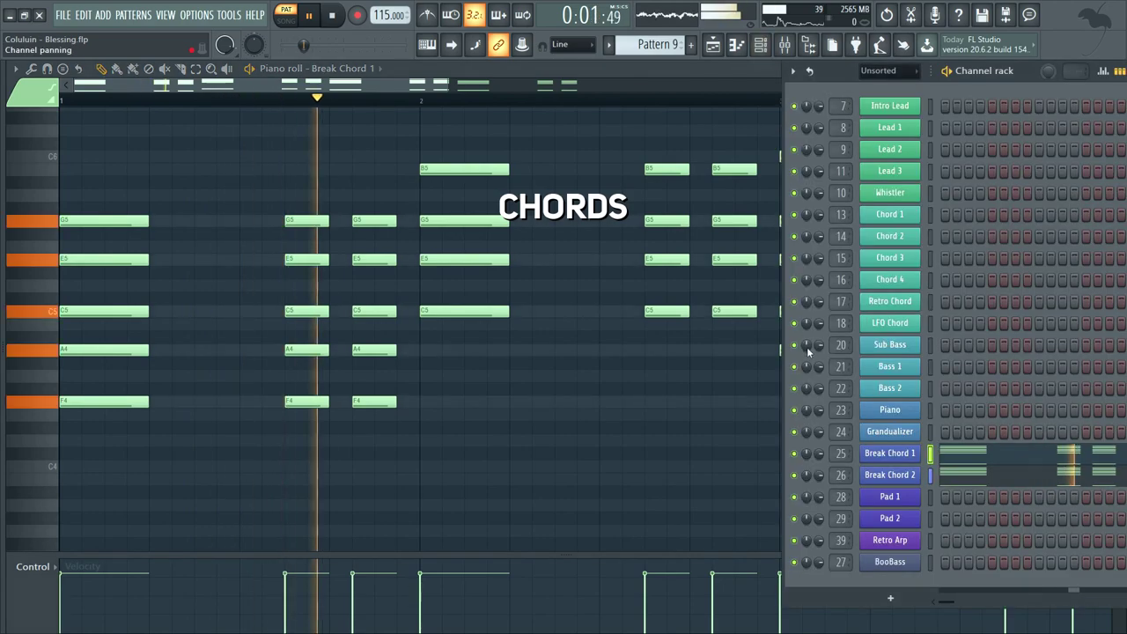
click(897, 457)
drag(395, 92, 764, 93)
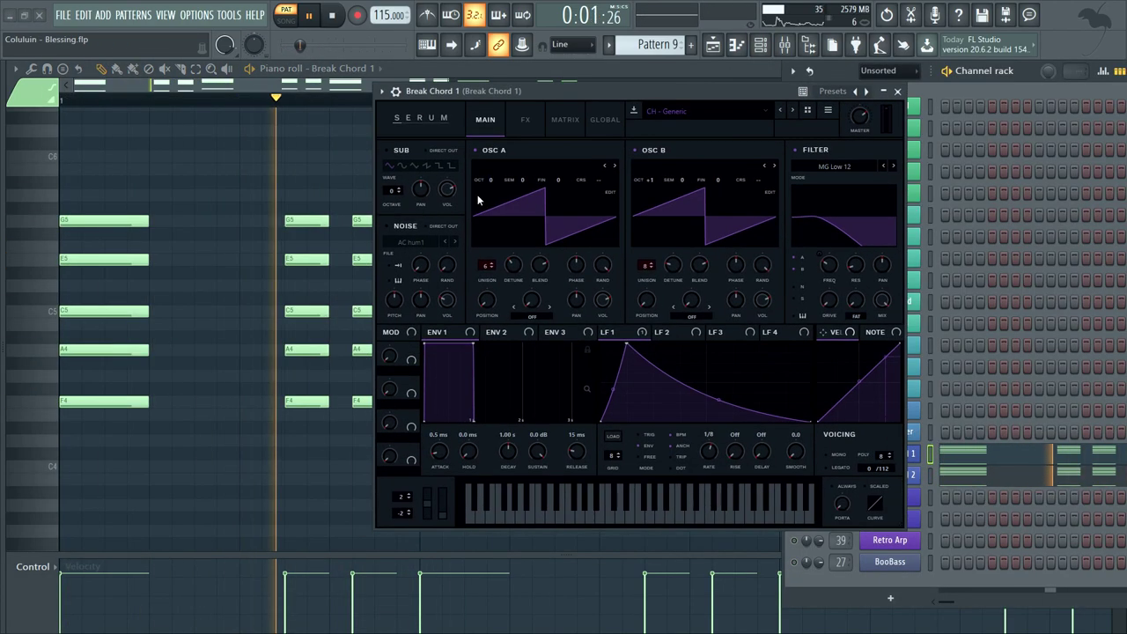
click(897, 92)
click(900, 477)
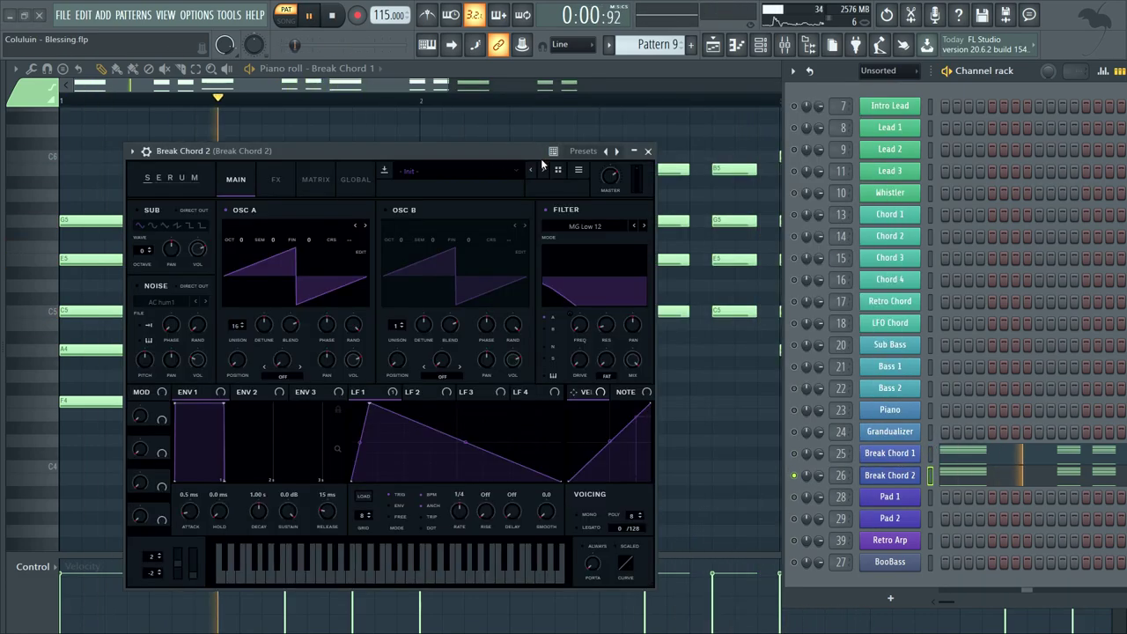
click(680, 151)
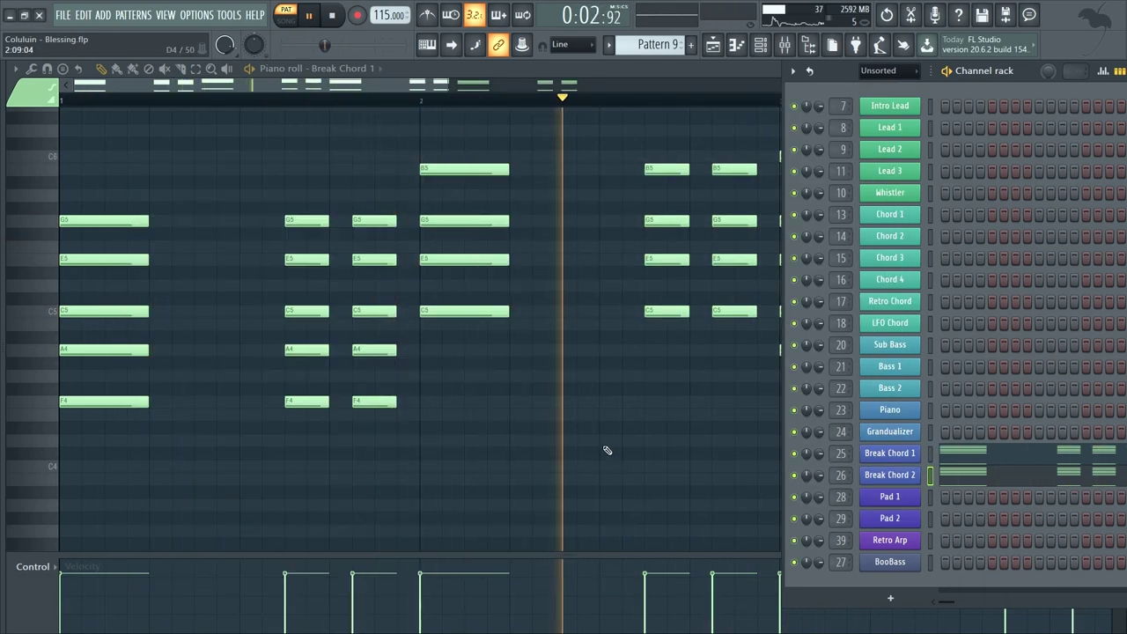
Step: Hide the channel rack and examine the full Break Chord 1 note layout of Pattern 9 during playback
key(F6)
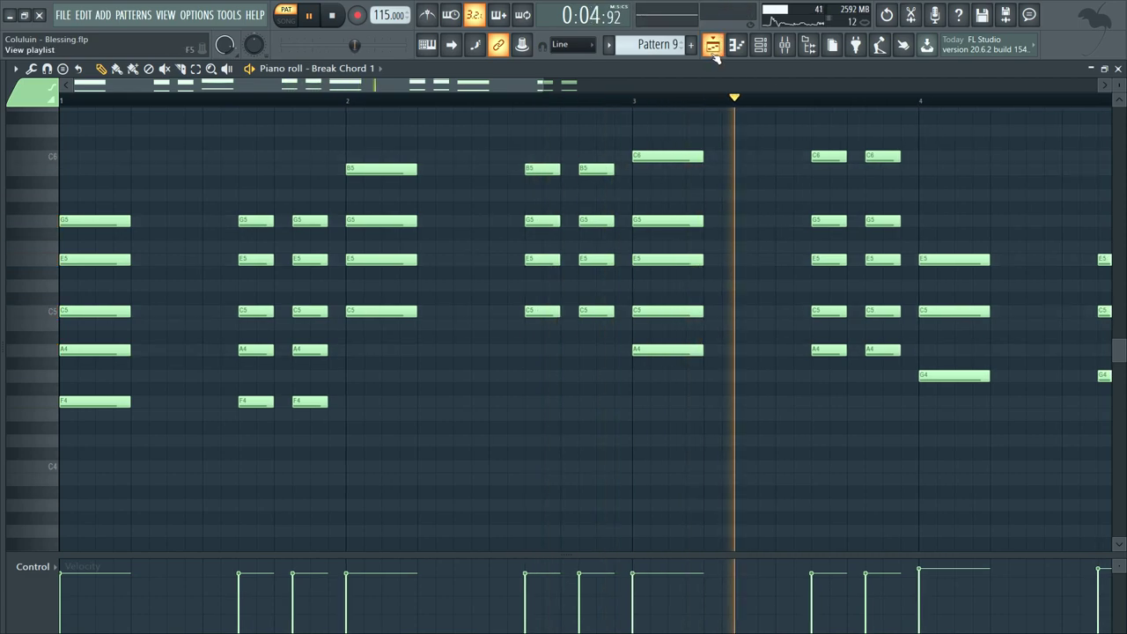
scroll(805, 209, down, 2)
drag(818, 183, 797, 179)
scroll(797, 179, down, 1)
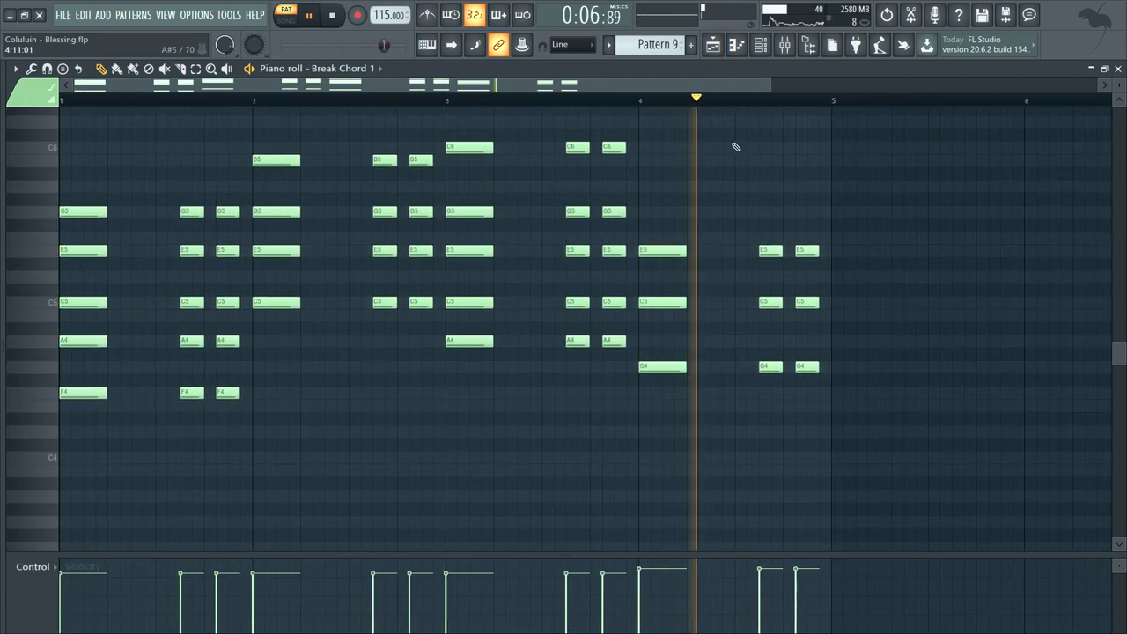
key(space)
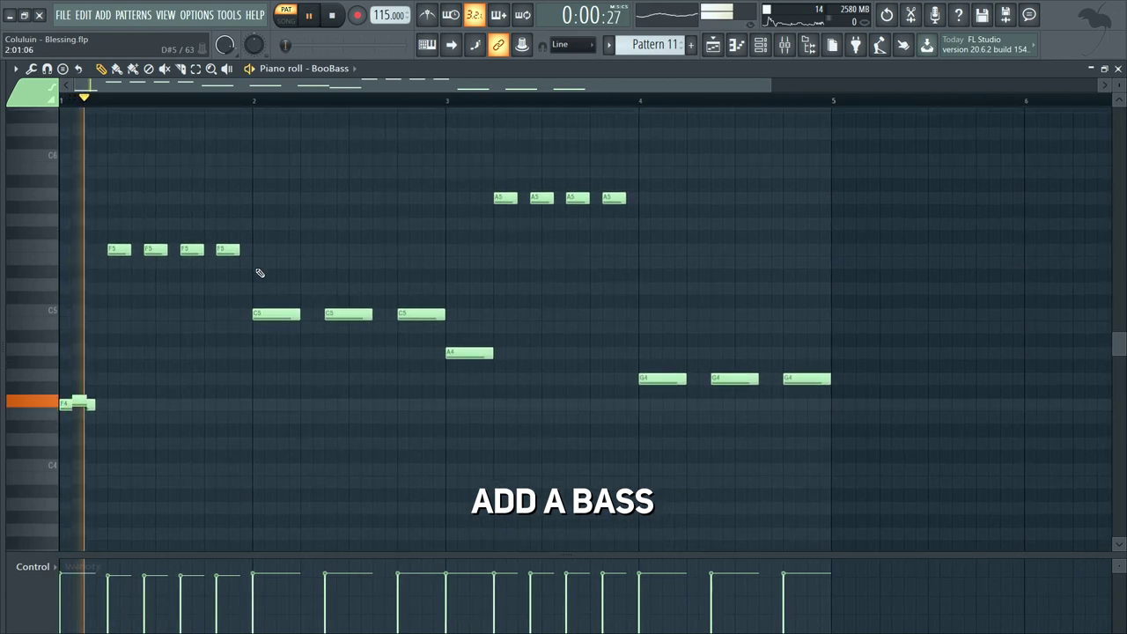
Step: Examine the BooBass notes of Pattern 11 and the BooBass plugin settings, closing the plugin window
scroll(815, 100, down, 1)
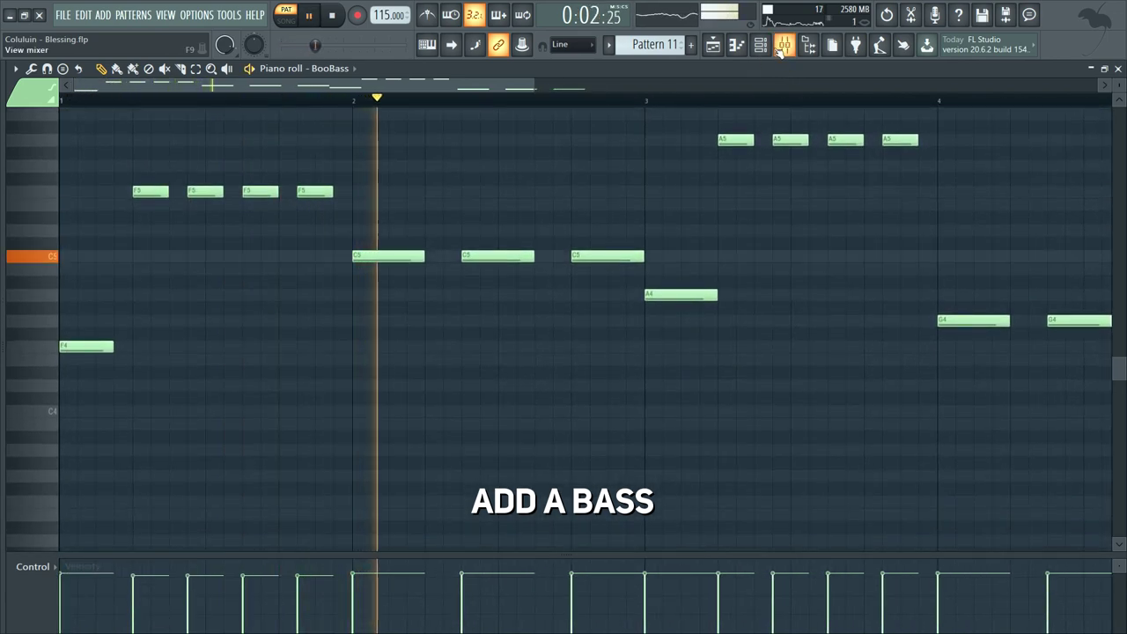
click(784, 46)
click(785, 46)
click(761, 45)
click(889, 561)
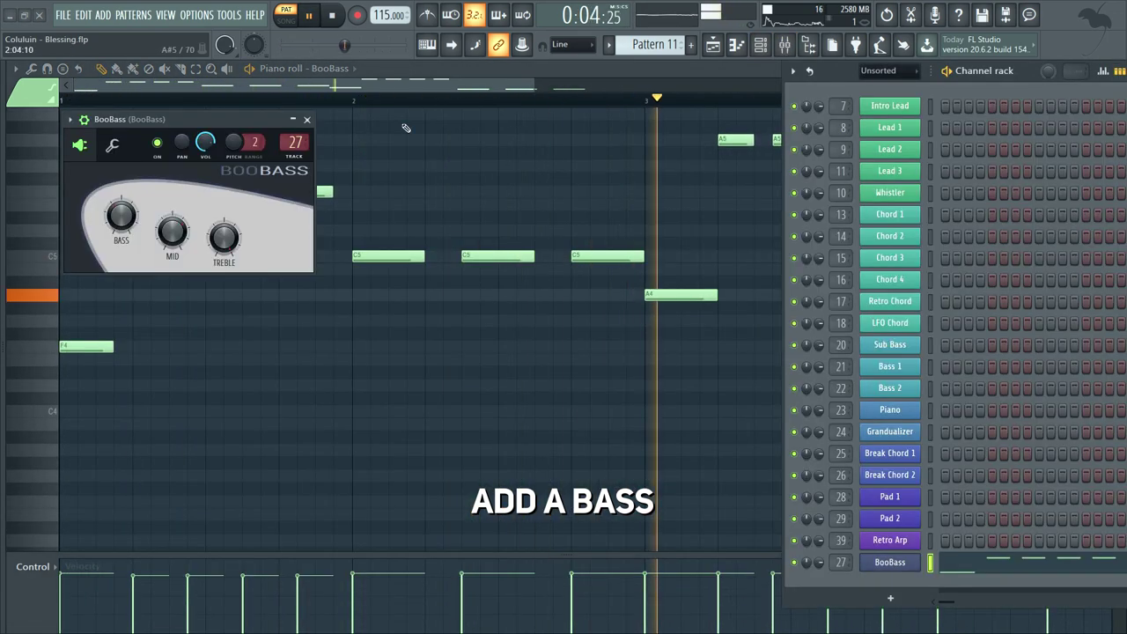
drag(304, 114, 680, 131)
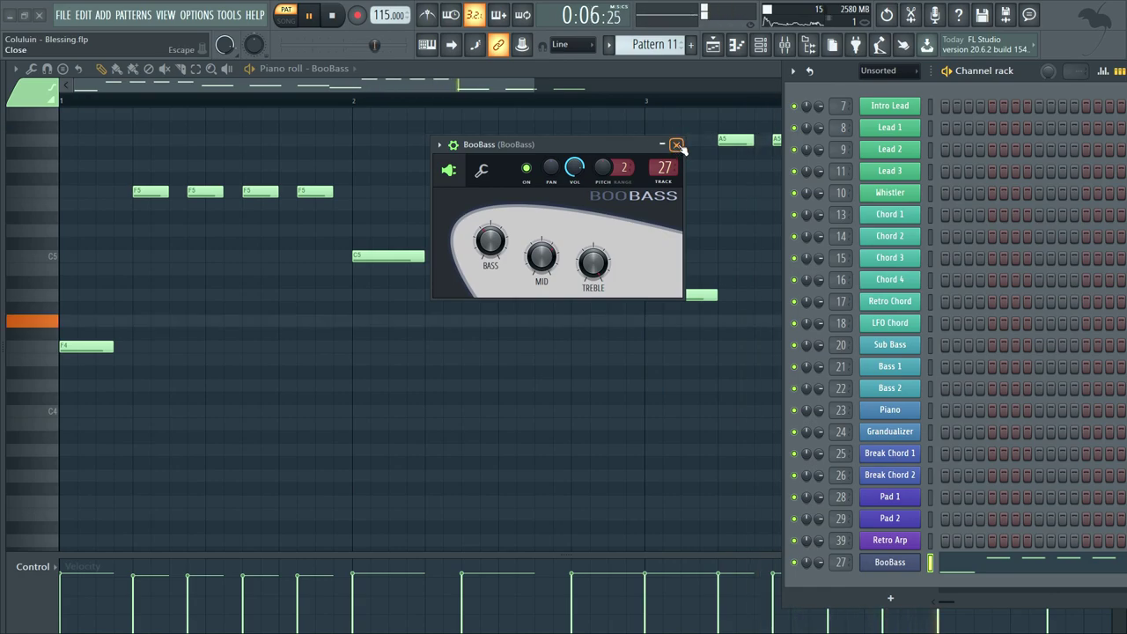
click(676, 145)
Step: Return to the playlist and play the arrangement in song mode from bar 10 into the extended break
click(713, 46)
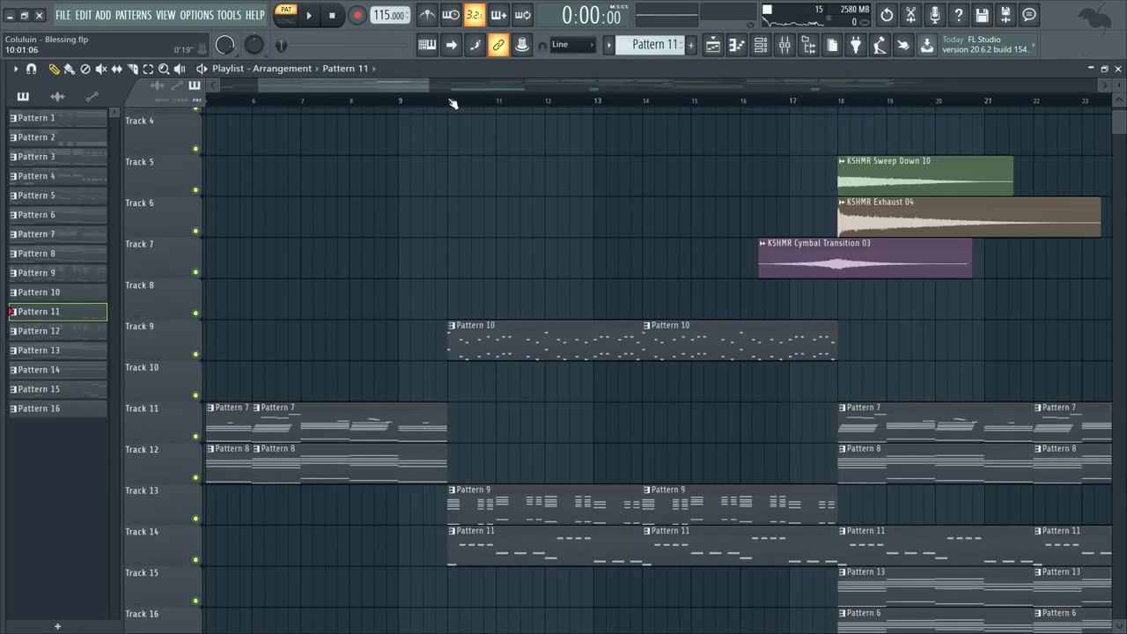
double_click(453, 104)
scroll(521, 217, up, 2)
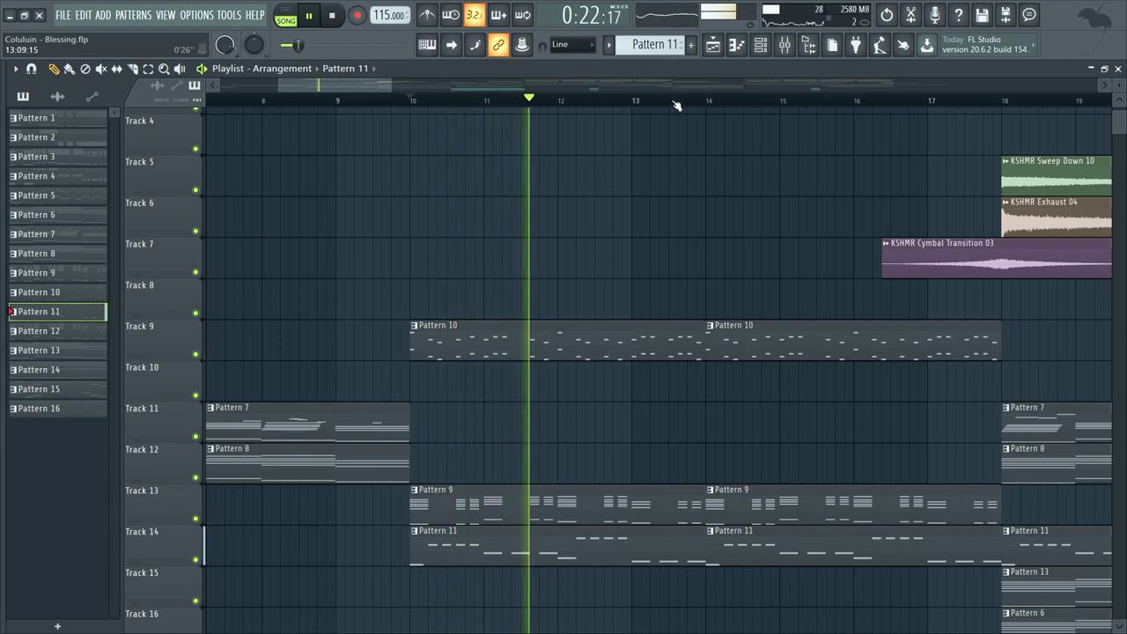
scroll(697, 244, down, 2)
drag(690, 166, 727, 261)
scroll(730, 264, up, 2)
scroll(734, 225, down, 1)
drag(948, 167, 895, 168)
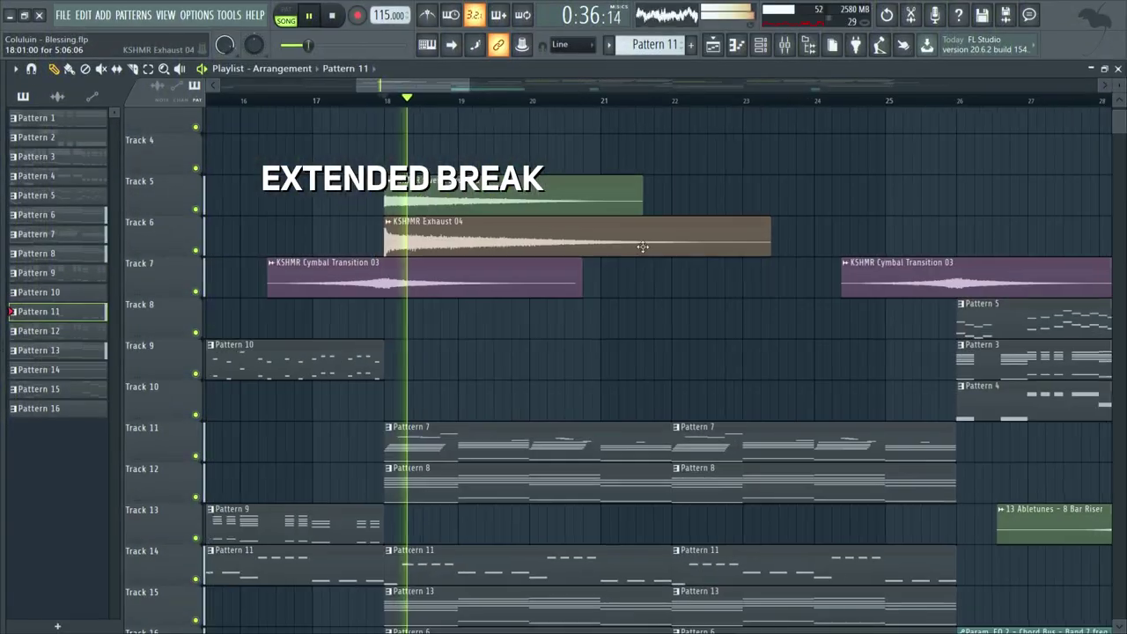
Step: Examine the extended break's layered patterns on Tracks 11 to 16 from bar 18 while the song plays
scroll(460, 239, down, 2)
drag(460, 239, 513, 243)
scroll(554, 332, down, 2)
scroll(539, 226, up, 3)
scroll(556, 315, down, 3)
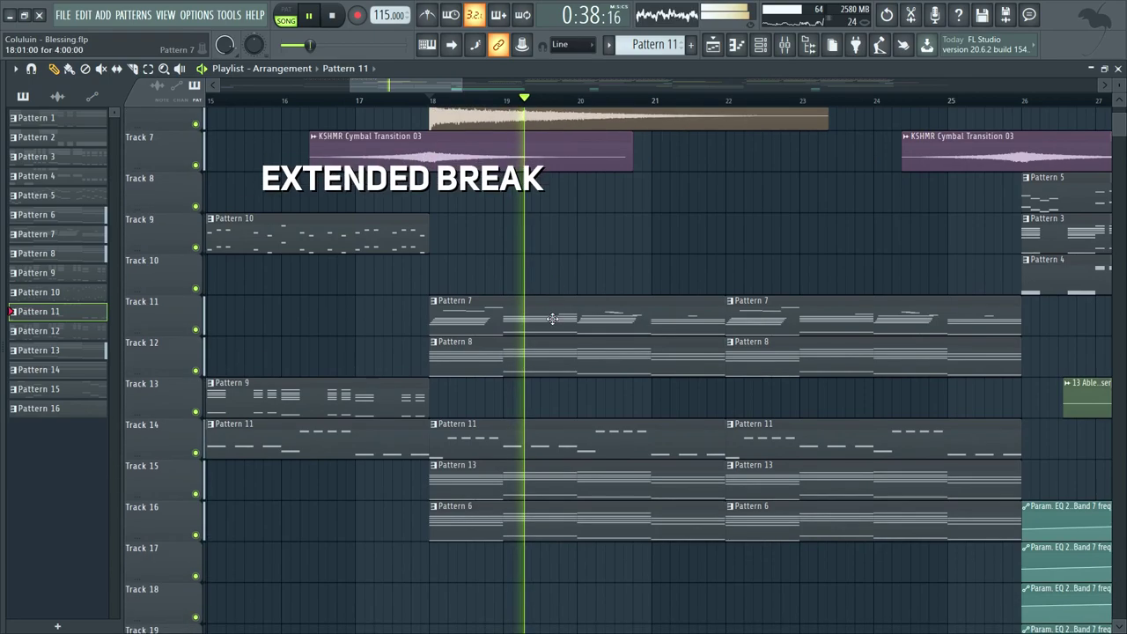
Step: Open Pattern 13's Pad 2 notes in the piano roll and play the pattern on its own in pattern mode
double_click(510, 479)
click(280, 18)
key(space)
scroll(252, 235, up, 3)
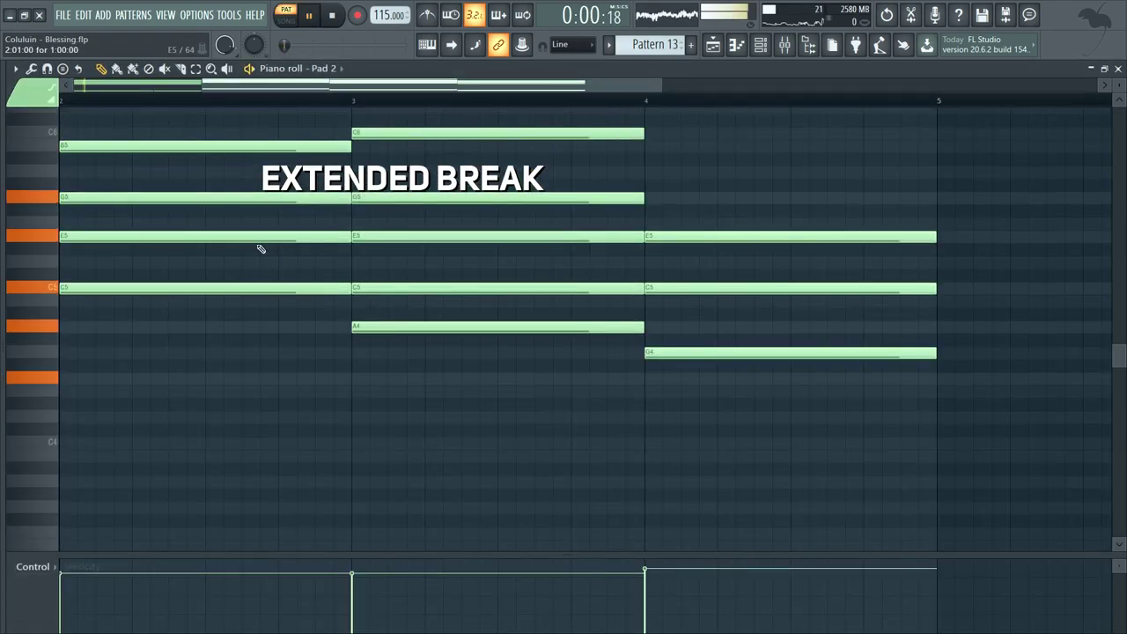
scroll(352, 224, down, 2)
click(769, 46)
click(767, 46)
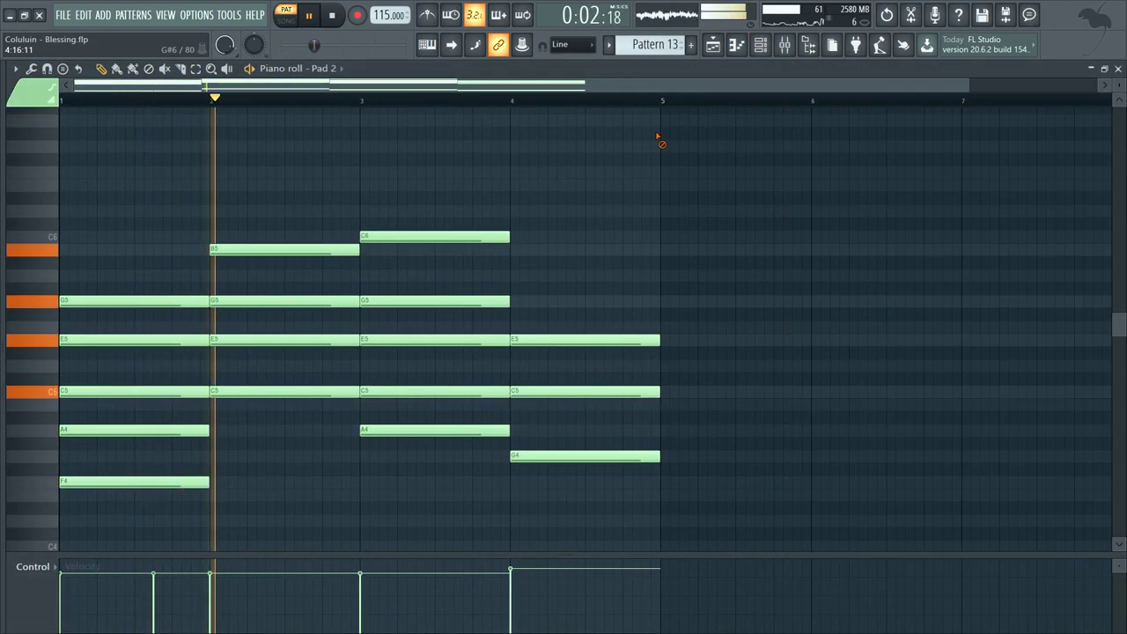
click(714, 46)
click(715, 45)
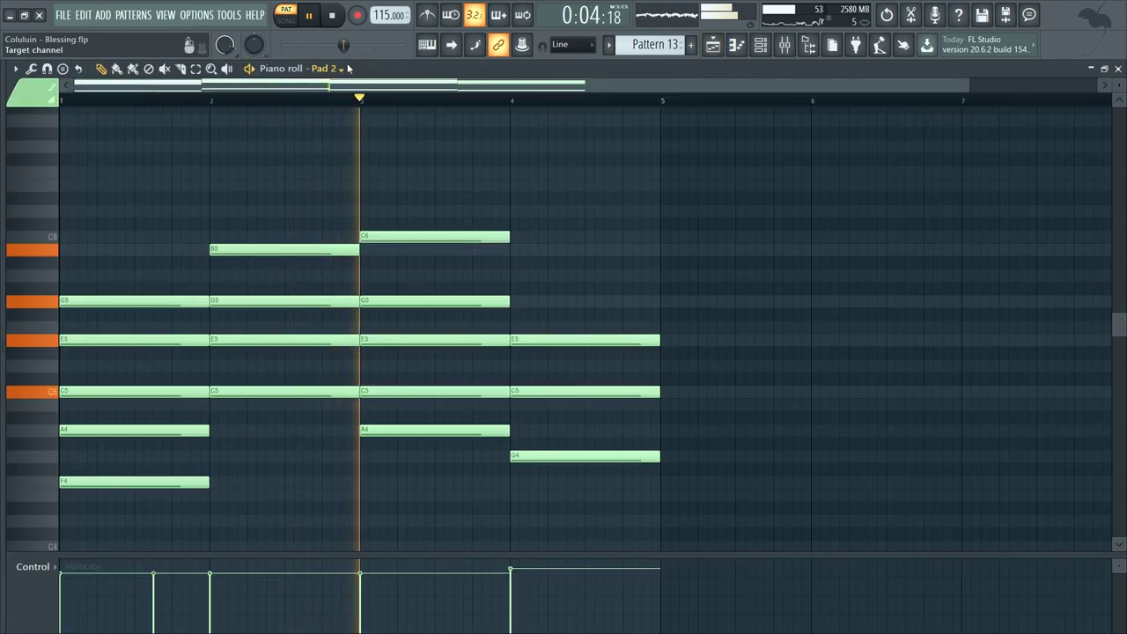
Step: Show the channel rack and examine Pattern 6's Pad 1 channel while the pattern plays on its own
click(766, 49)
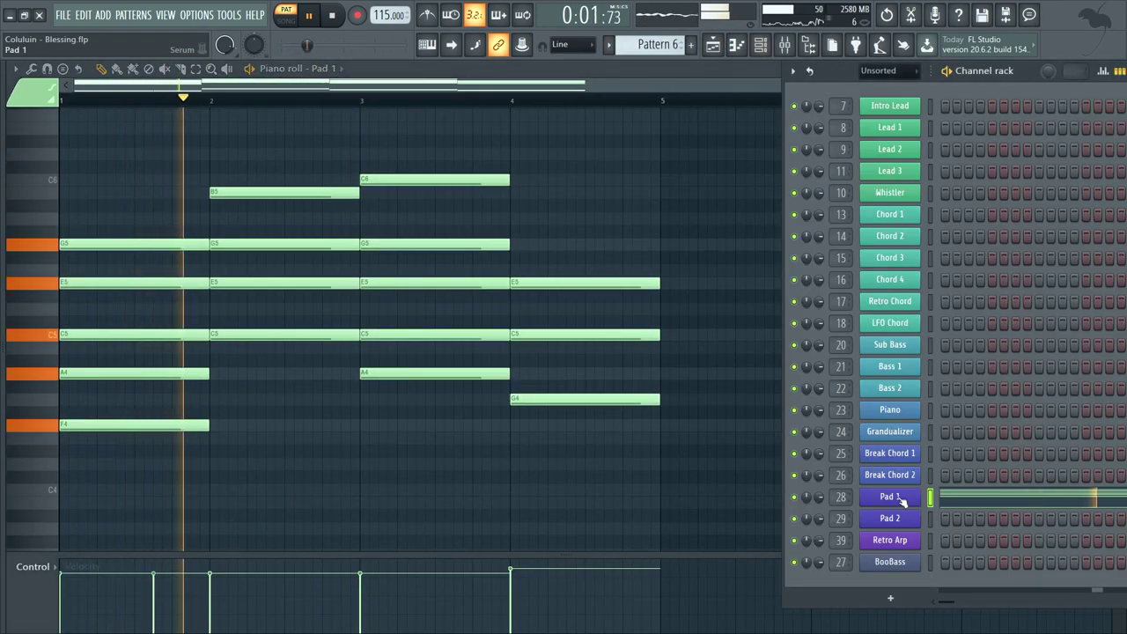
click(892, 498)
click(890, 499)
Step: Return to the playlist and play the extended break from bar 18 to bar 26 in song mode, viewing its layers together
click(715, 45)
scroll(731, 199, down, 2)
drag(730, 199, 597, 106)
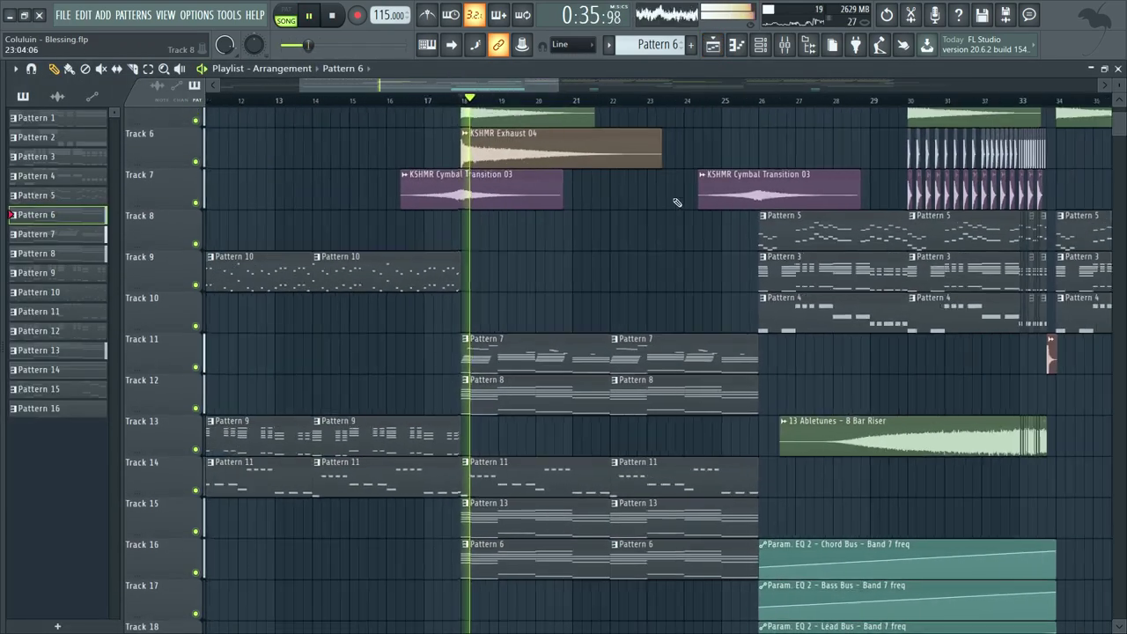
scroll(709, 176, up, 3)
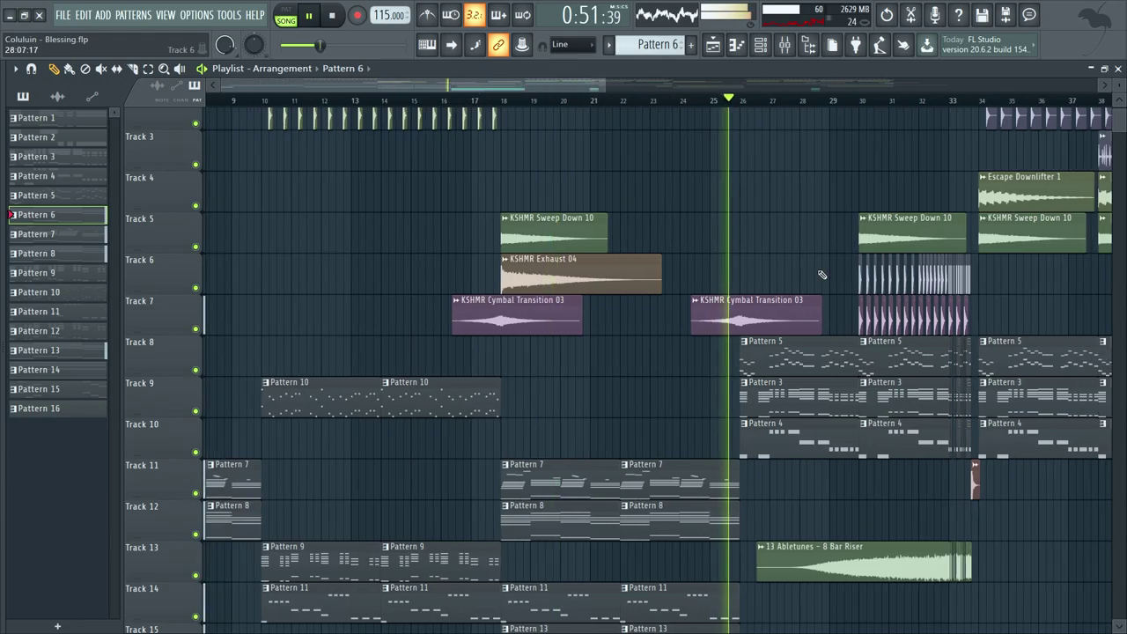
scroll(471, 201, down, 3)
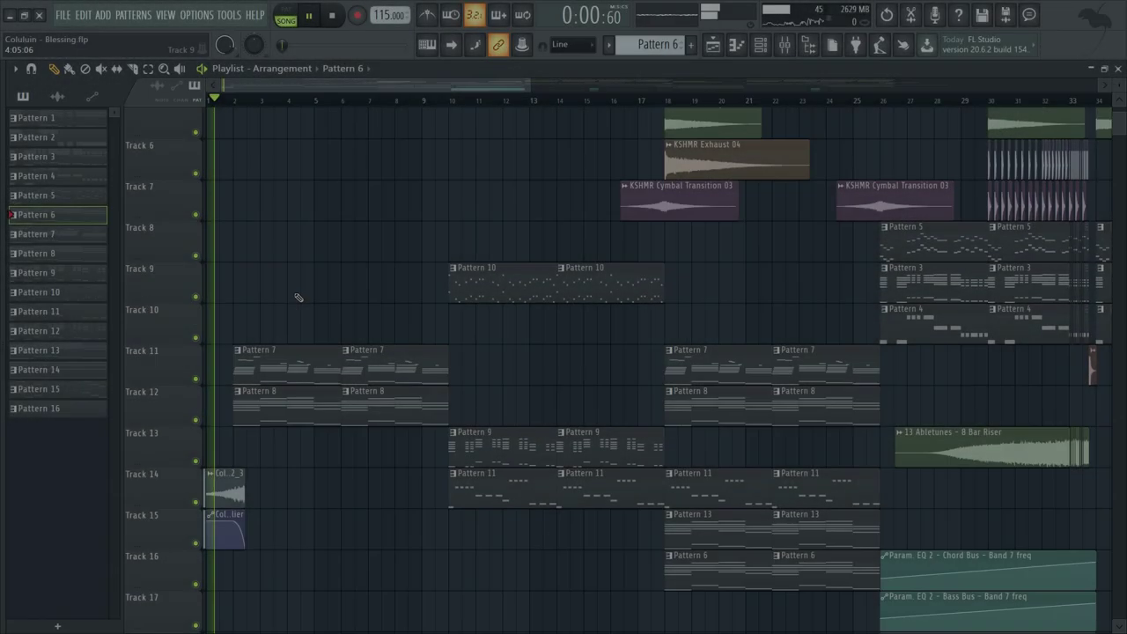
Step: Play the arrangement from the beginning and follow the intro's Pattern 7 and Pattern 8 clips up to the break at bar 10
scroll(297, 295, down, 3)
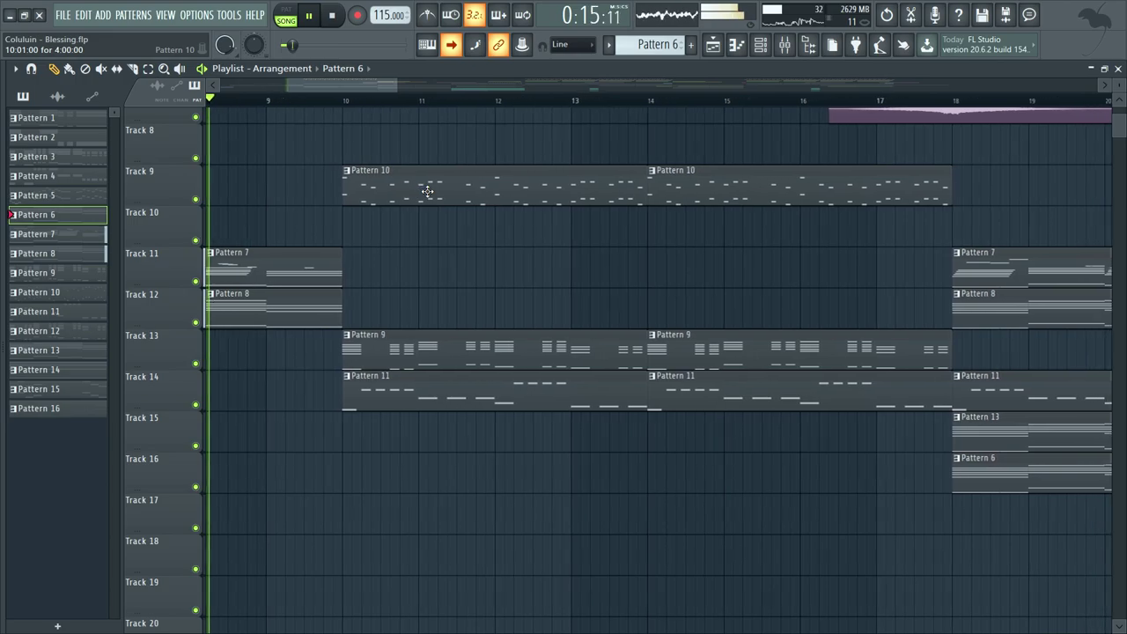
scroll(429, 193, down, 3)
scroll(430, 195, up, 2)
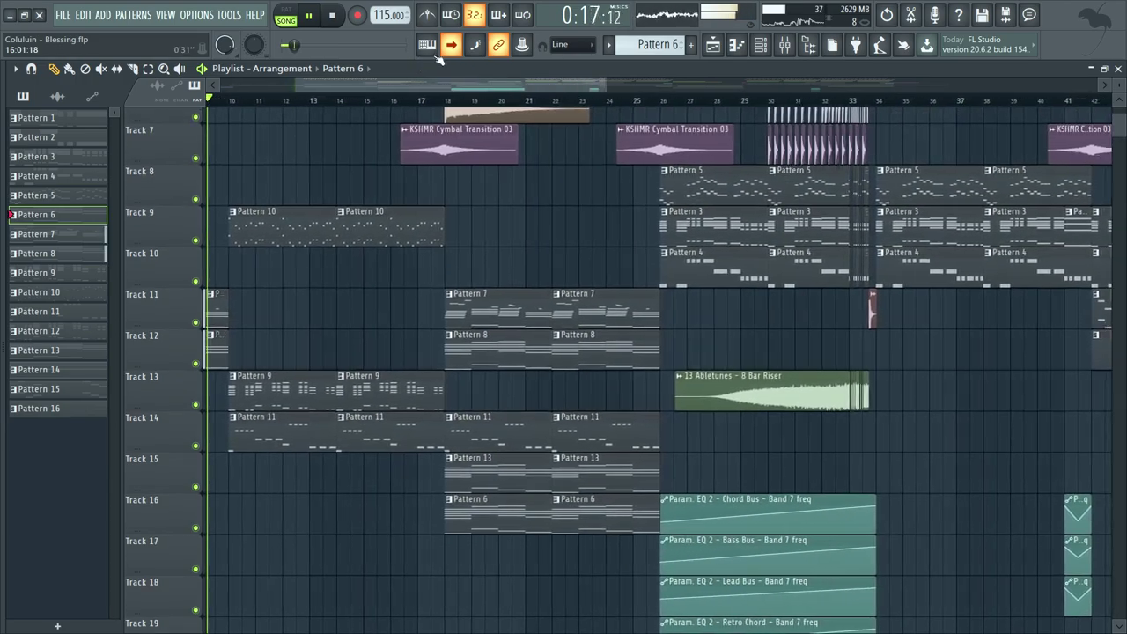
scroll(503, 202, up, 5)
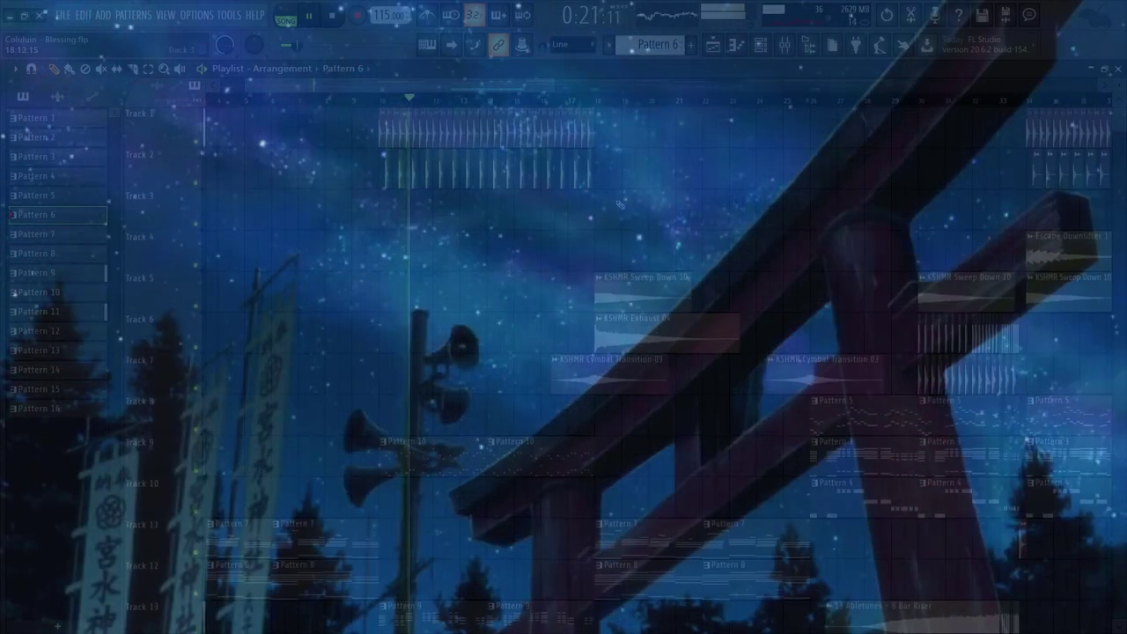
Step: Examine the break from bar 10 to bar 18, viewing the drum clips and Patterns 9, 10 and 11 during playback
scroll(625, 202, up, 1)
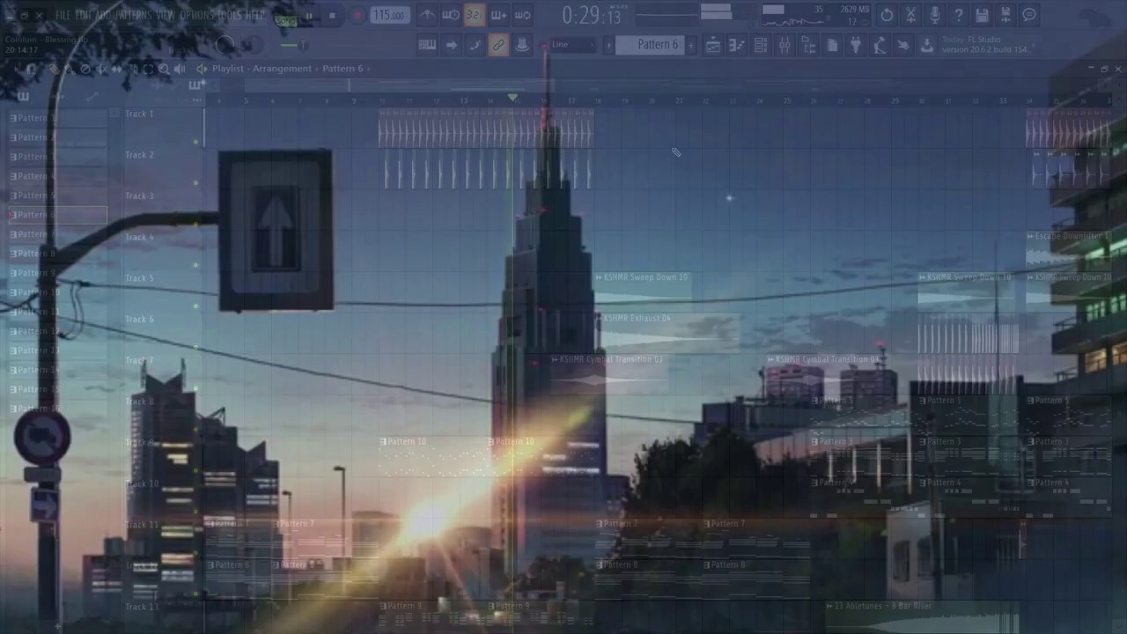
scroll(674, 149, up, 2)
scroll(674, 149, down, 4)
scroll(793, 176, down, 2)
scroll(865, 195, up, 2)
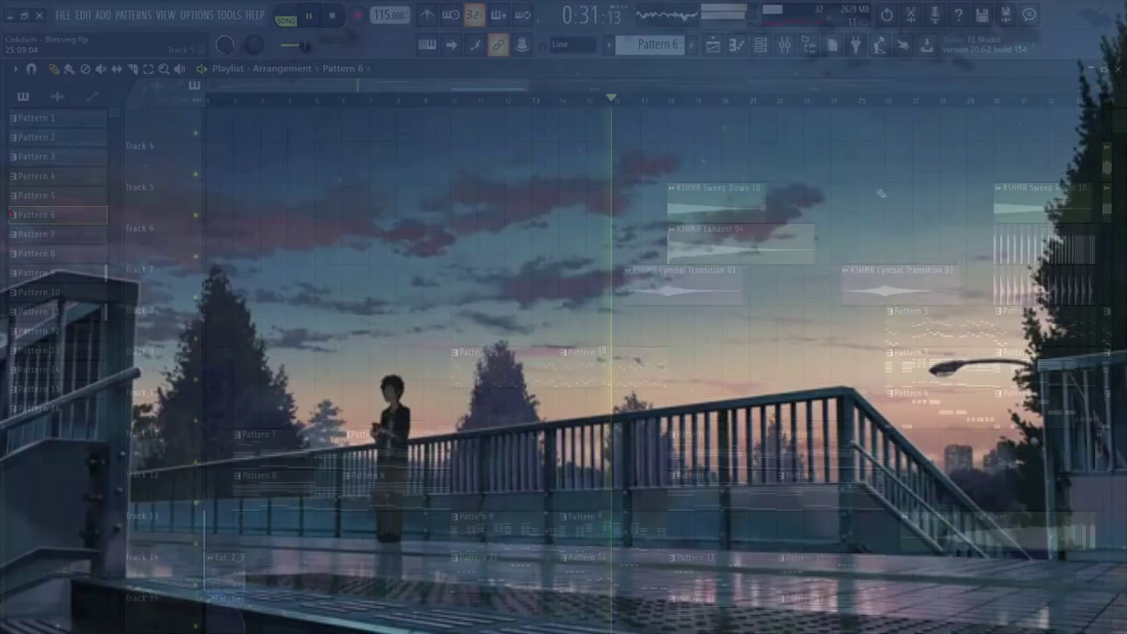
scroll(868, 199, up, 2)
scroll(793, 198, up, 3)
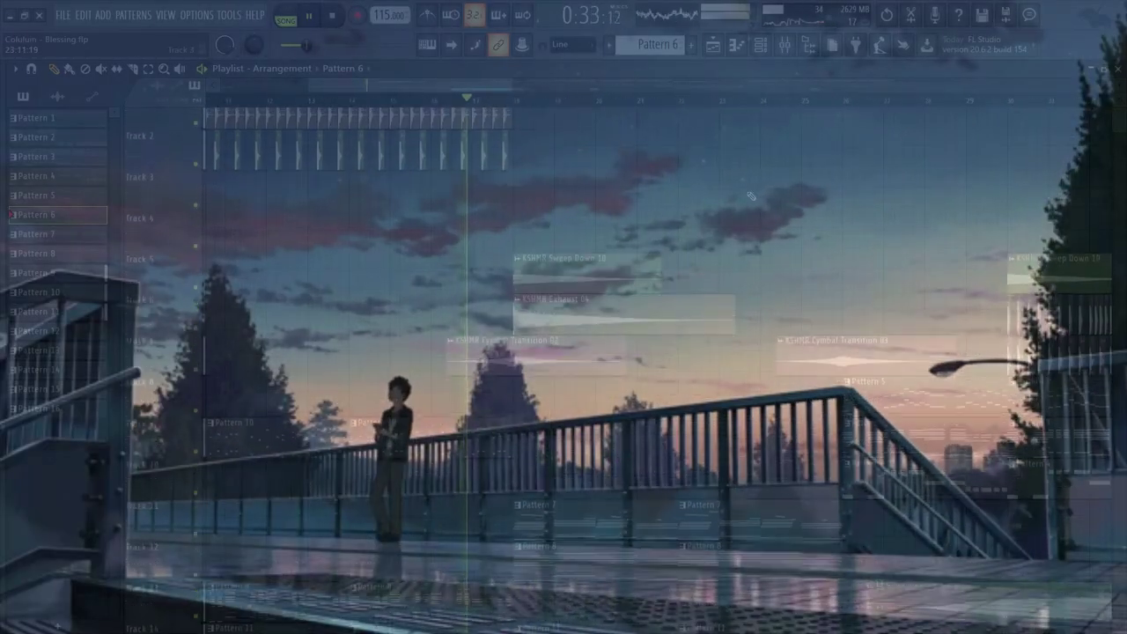
scroll(751, 196, up, 1)
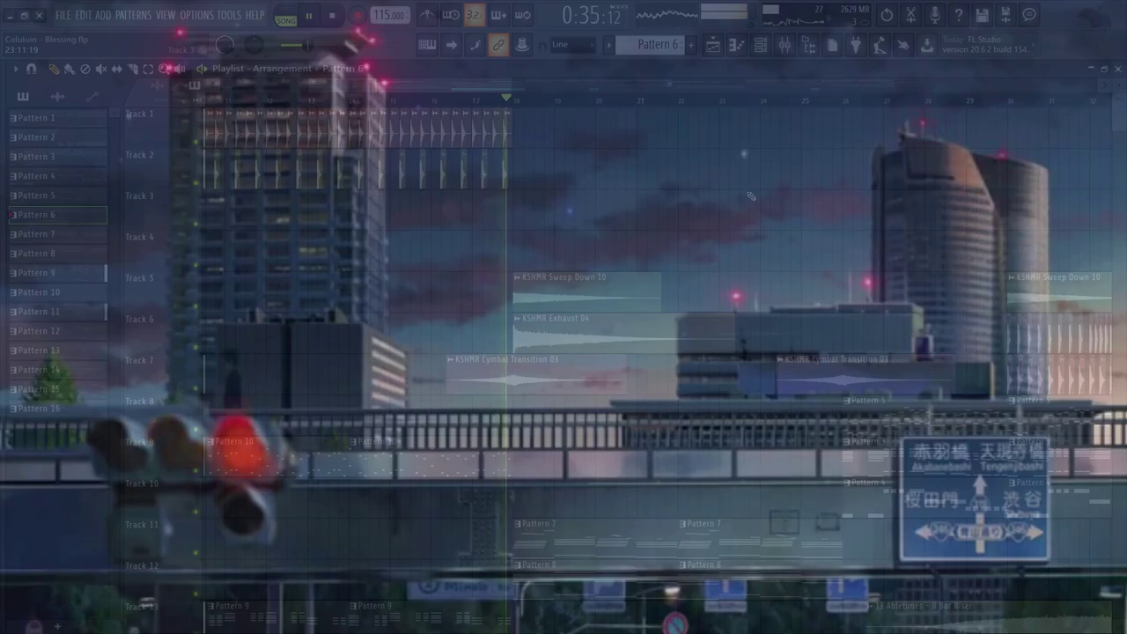
Step: Follow the extended break's transition effects and stacked patterns on Tracks 6 to 16 as playback continues from bar 18
scroll(751, 196, down, 5)
scroll(705, 256, up, 2)
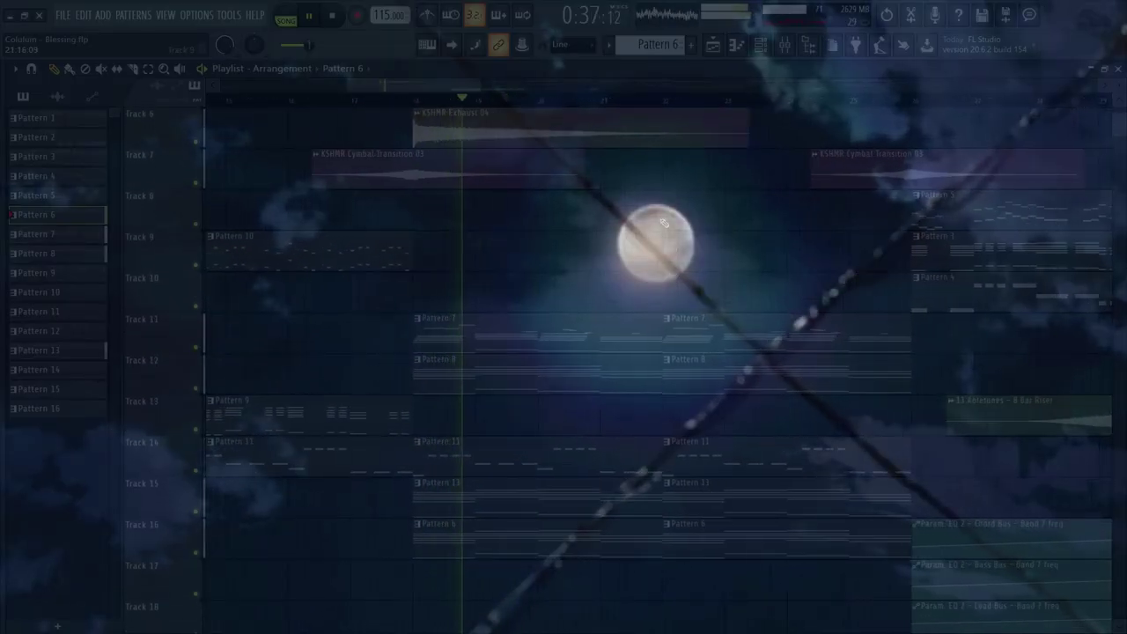
scroll(665, 223, down, 1)
drag(664, 223, 640, 233)
scroll(641, 250, up, 1)
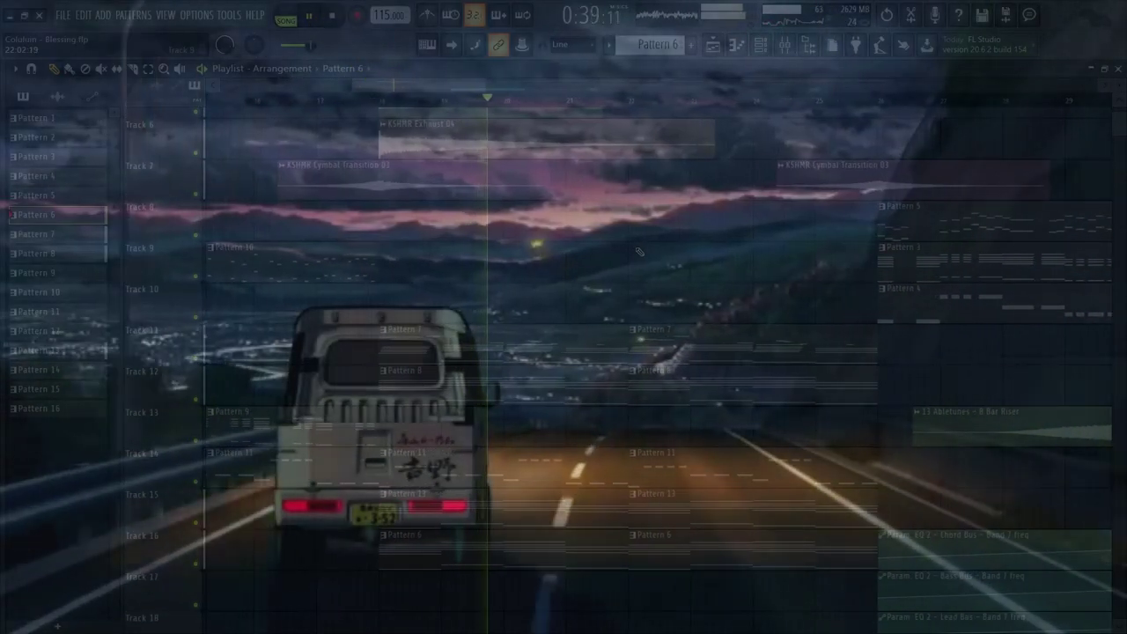
drag(642, 240, 534, 231)
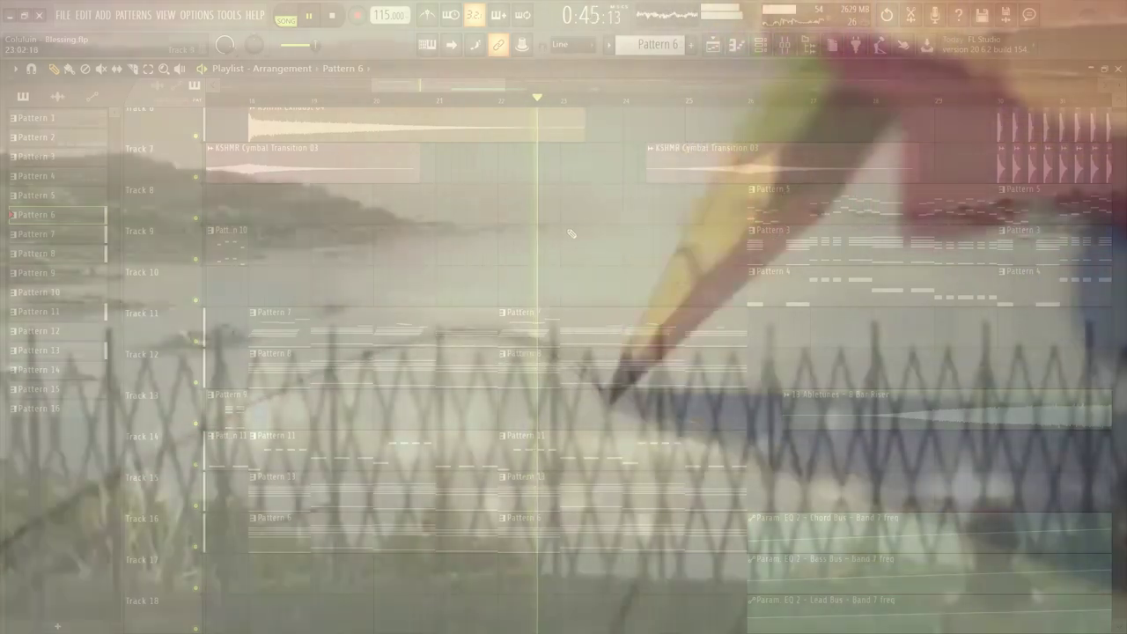
scroll(601, 234, up, 1)
drag(601, 234, 532, 251)
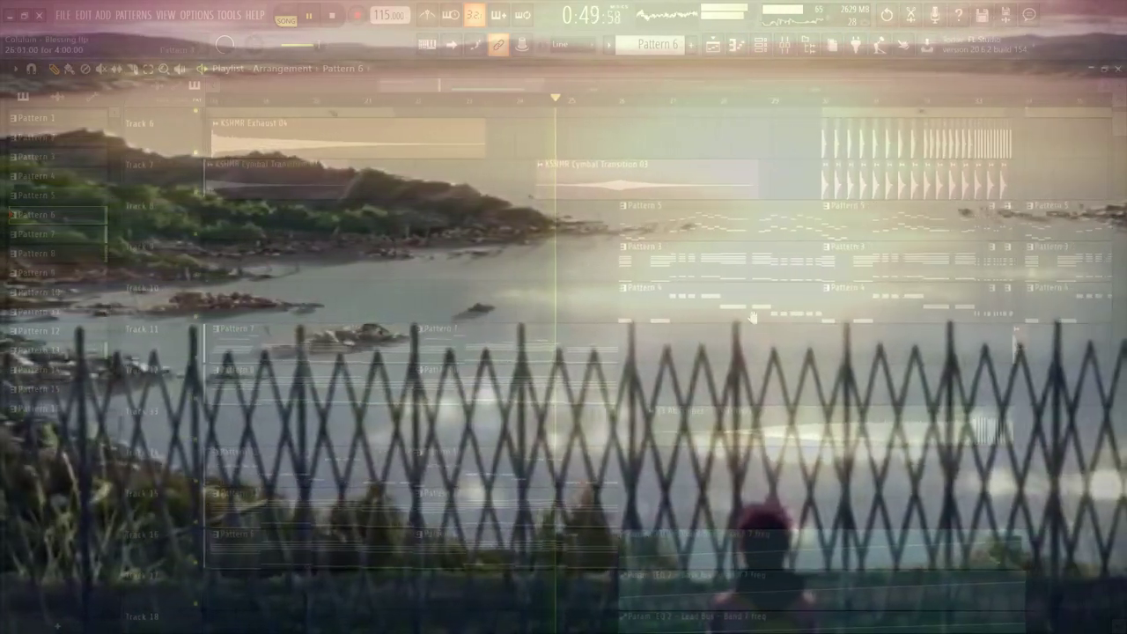
Step: Turn on playlist auto-scrolling and examine the build-up's drums, riser, patterns and EQ automation from bar 26 during playback
drag(753, 318, 586, 399)
click(452, 45)
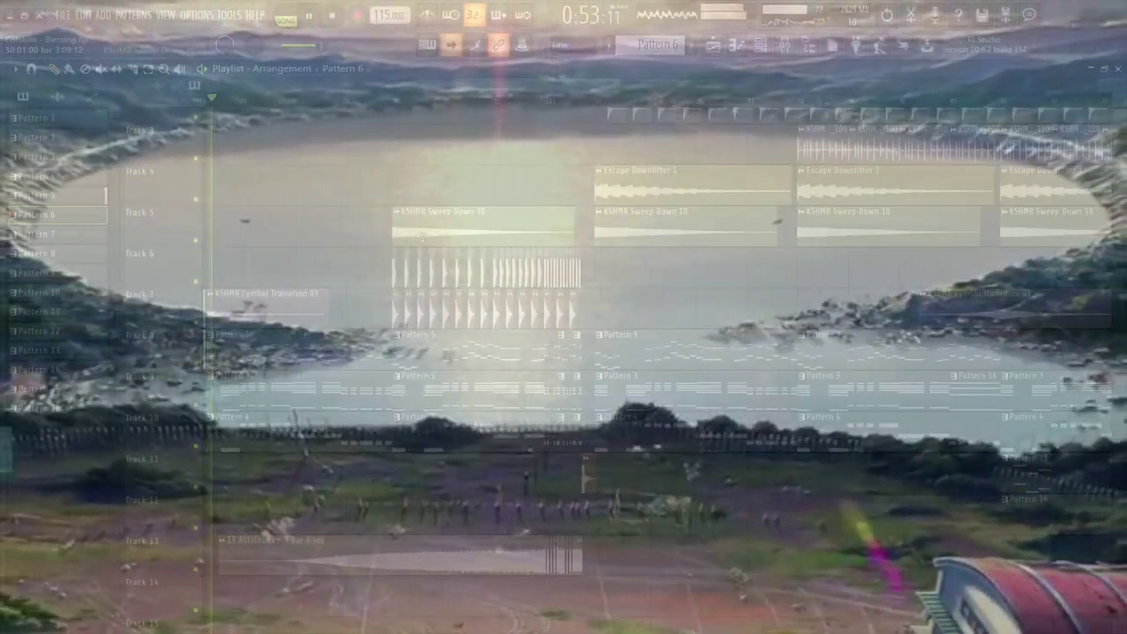
scroll(367, 249, up, 2)
scroll(370, 243, down, 3)
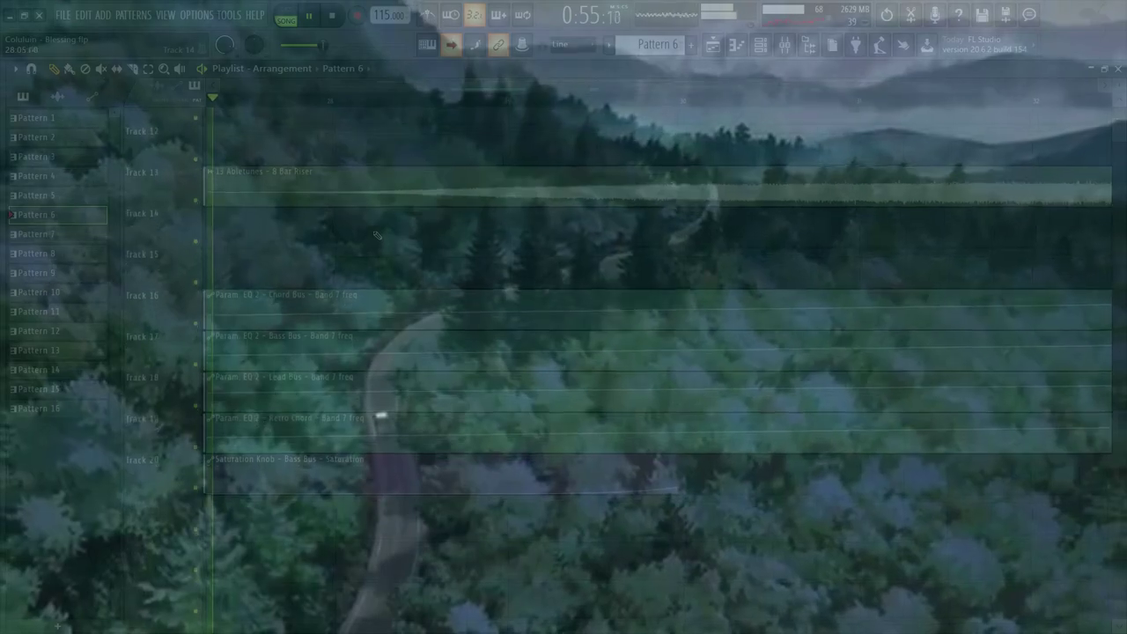
scroll(376, 233, up, 4)
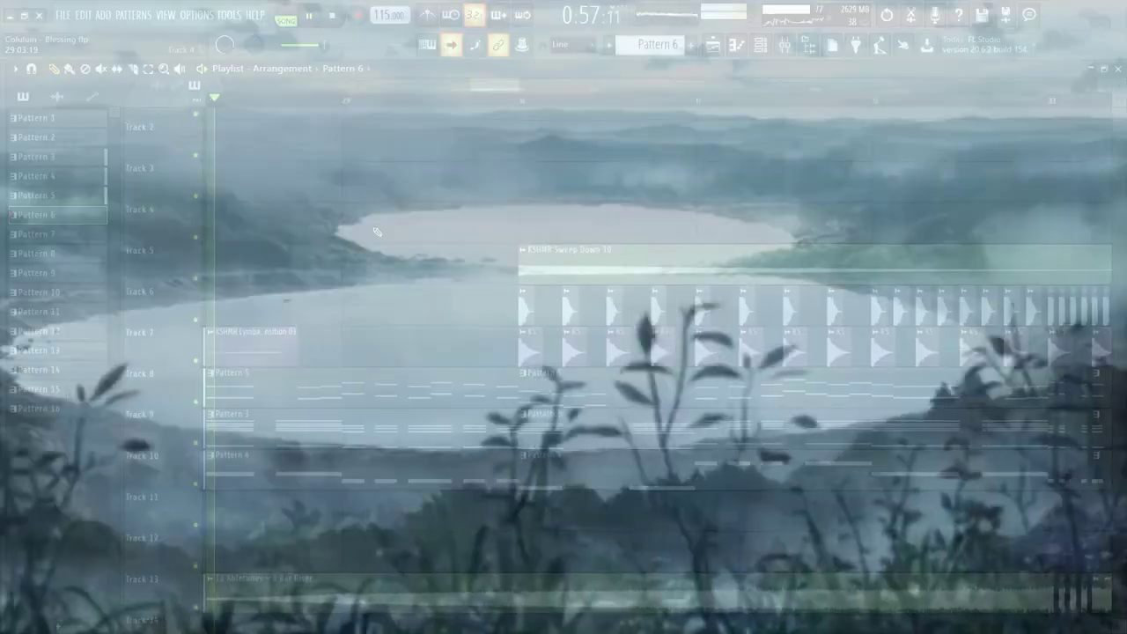